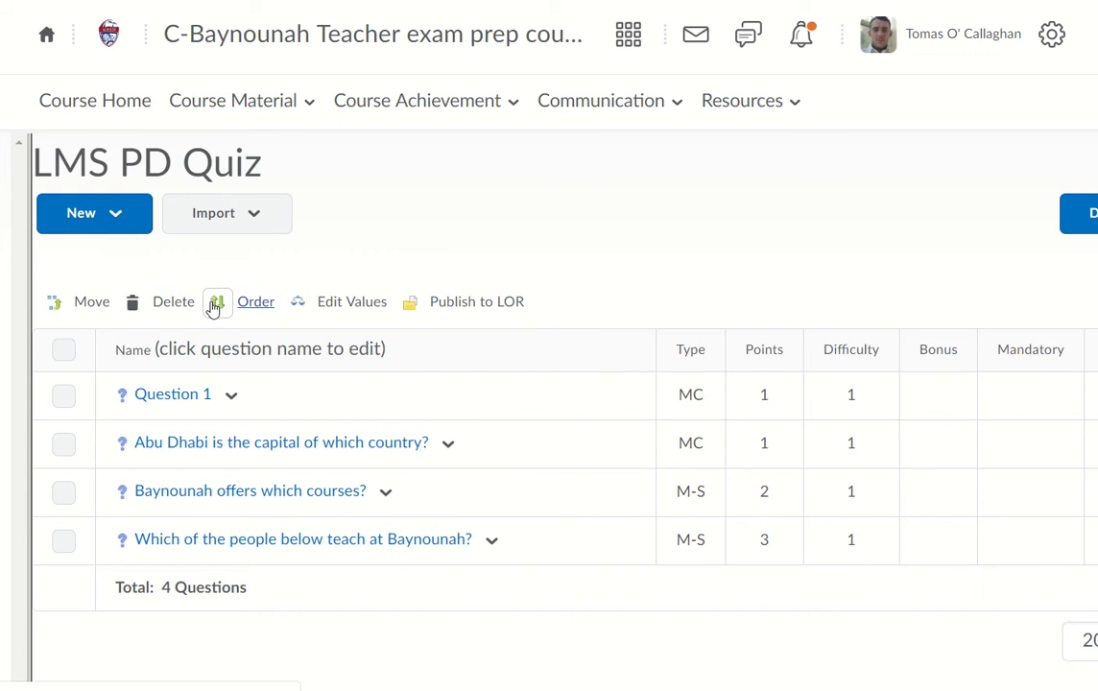
# - Create a new Matching question in the LMS PD Quiz, leaving its optional title empty
pyautogui.click(77, 213)
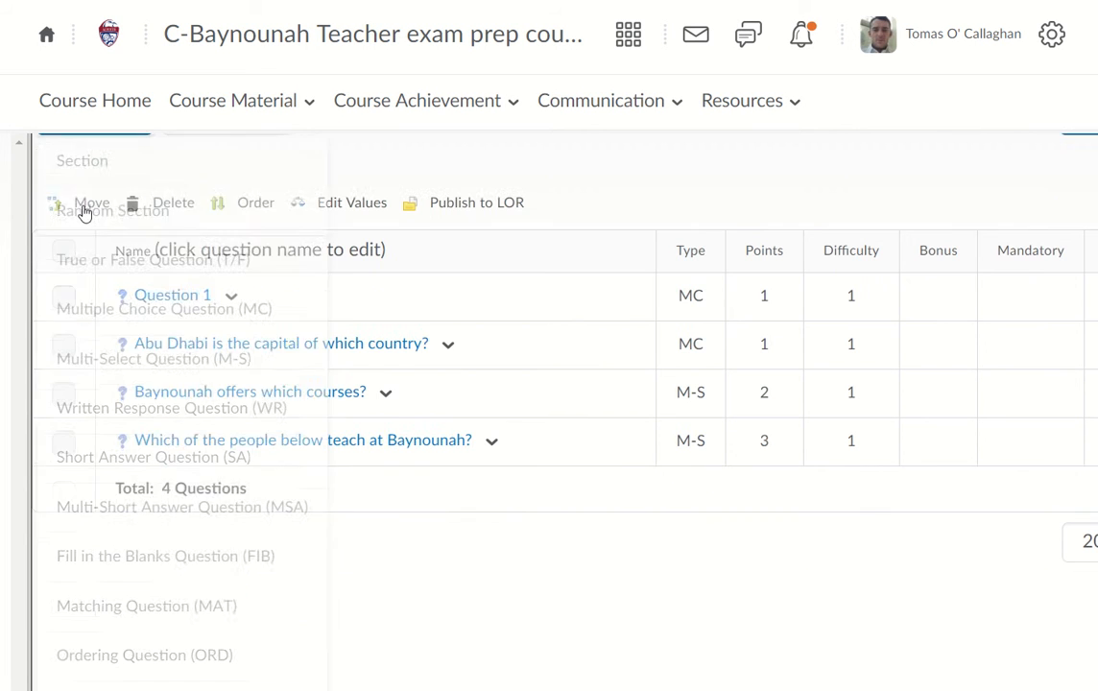
pyautogui.click(290, 609)
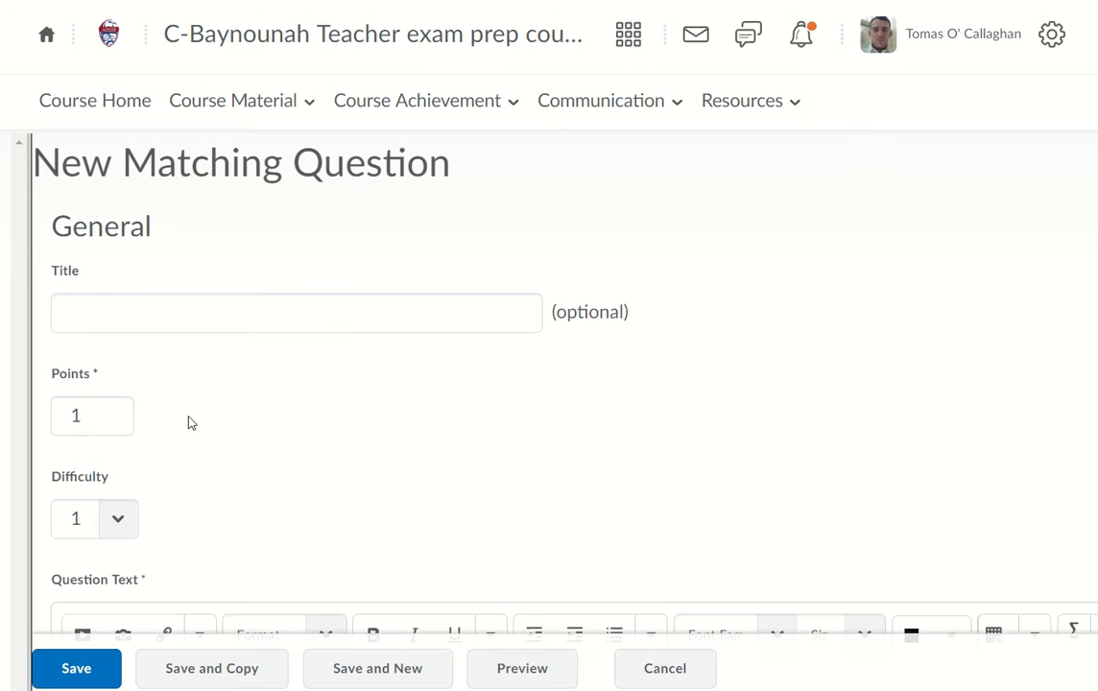
pyautogui.click(93, 304)
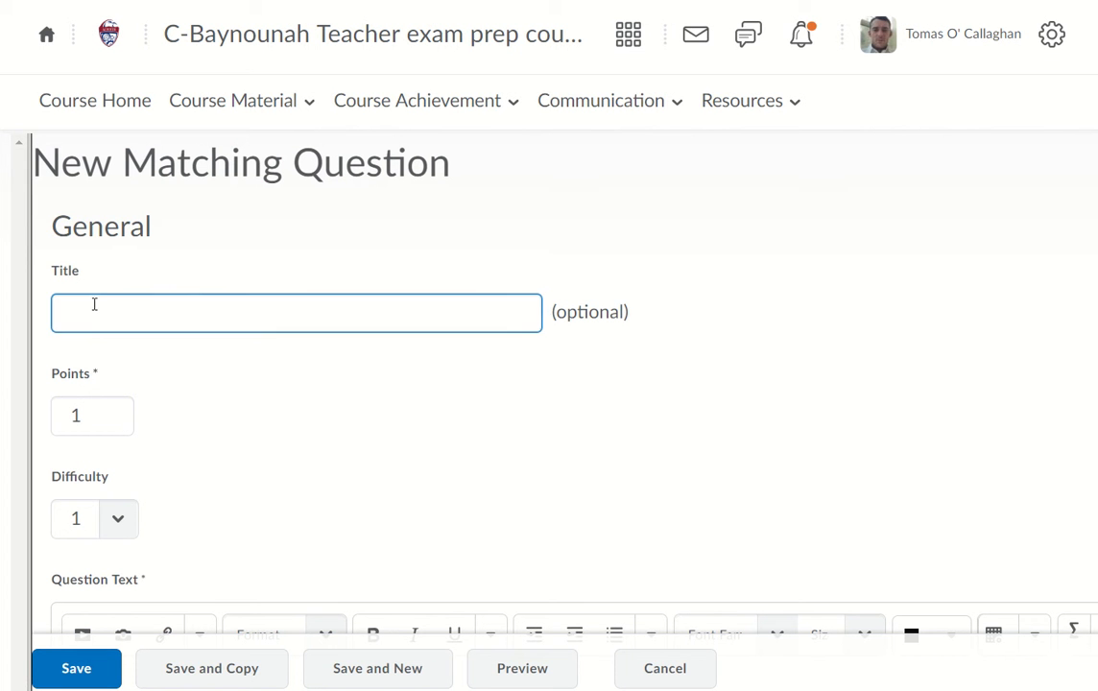
pyautogui.click(567, 309)
# - Enter "Match the words below with the definitions." as the question text
pyautogui.scroll(-1, 723, 280)
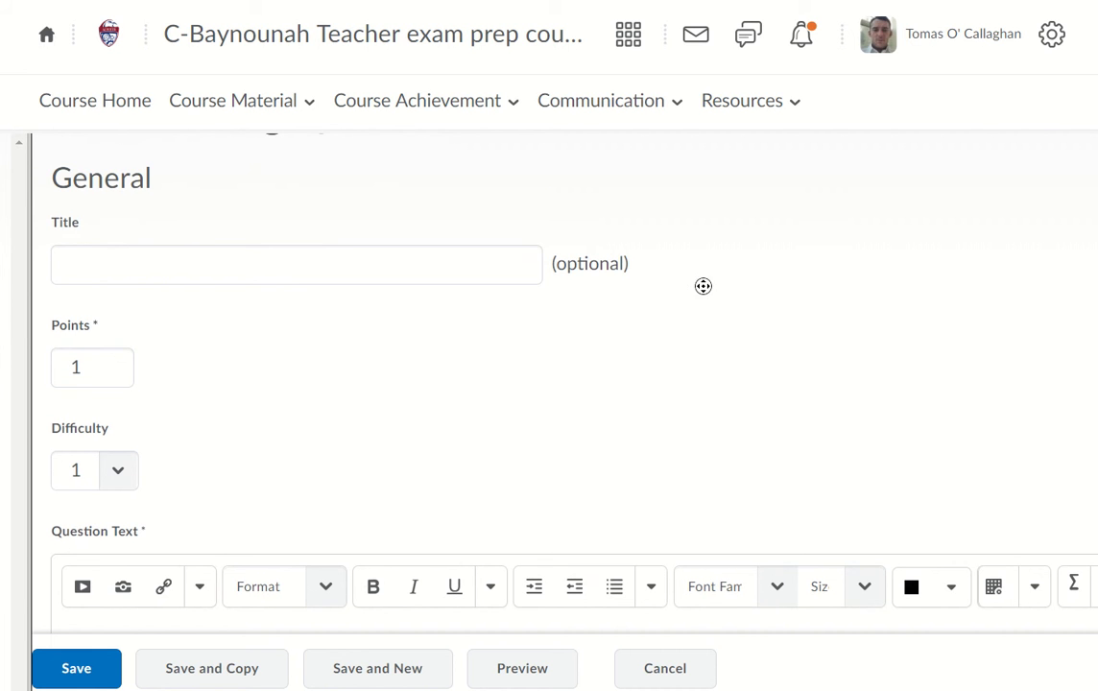
pyautogui.scroll(-3, 704, 286)
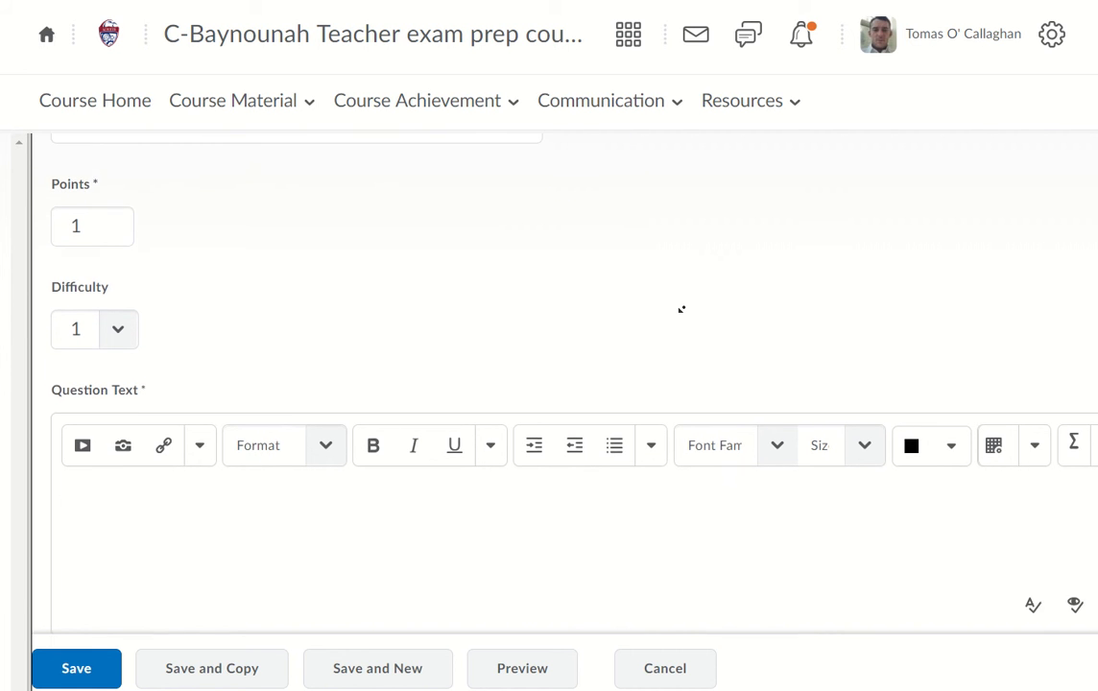
pyautogui.scroll(-2, 684, 311)
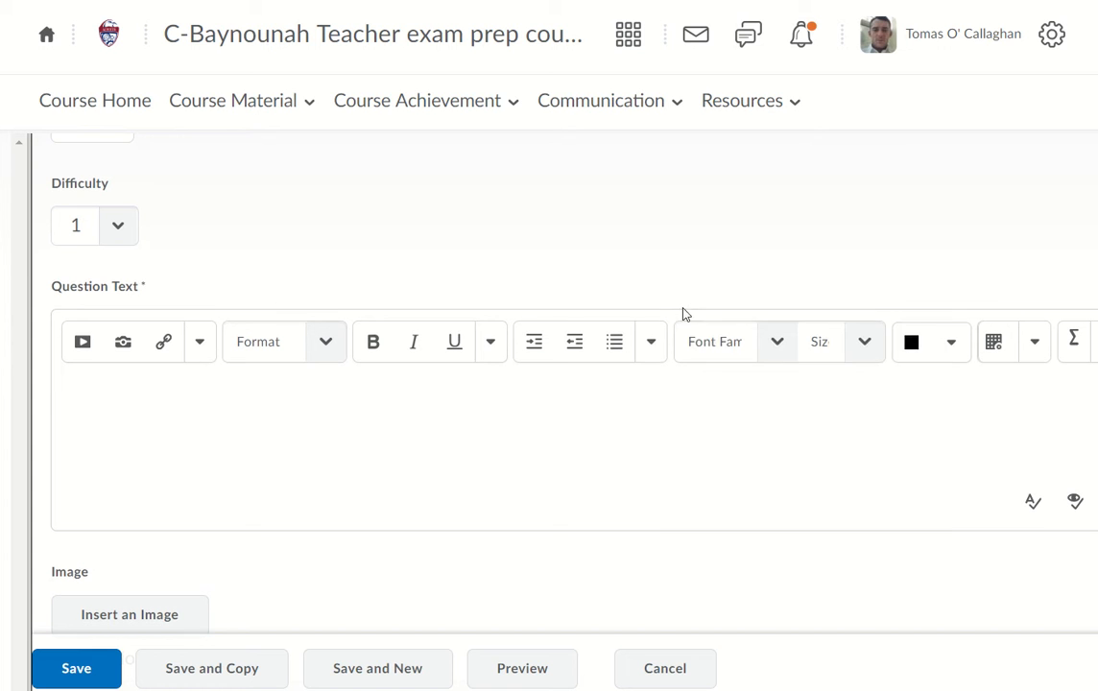
pyautogui.rightClick(684, 314)
pyautogui.click(236, 395)
pyautogui.write('Match the w')
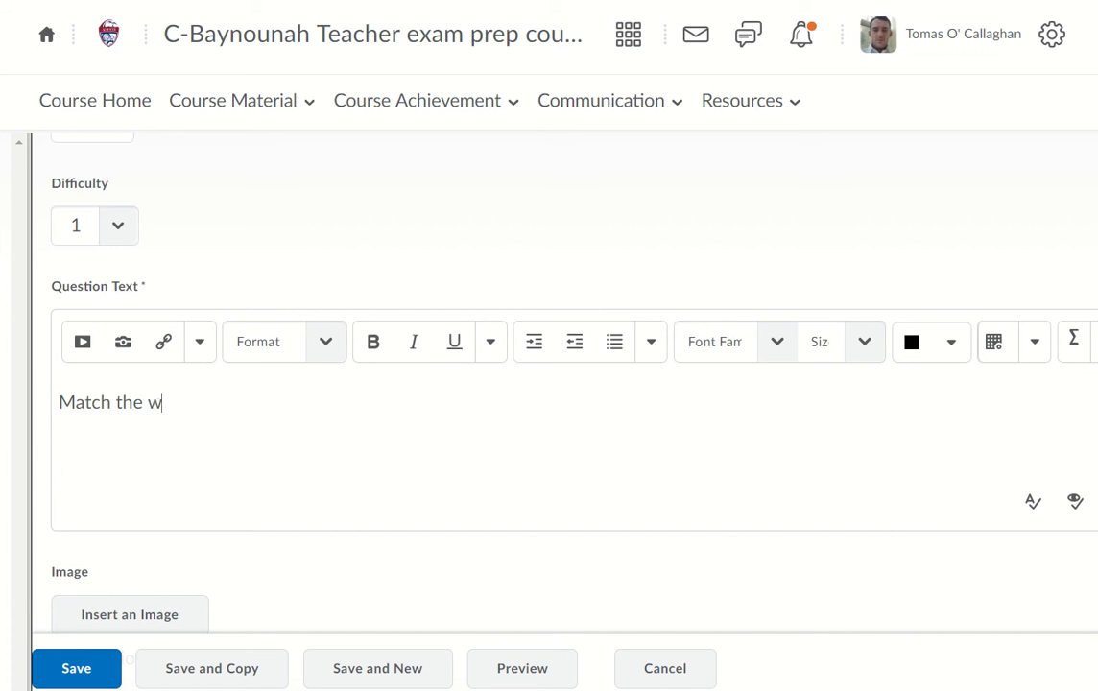
pyautogui.write('ords below')
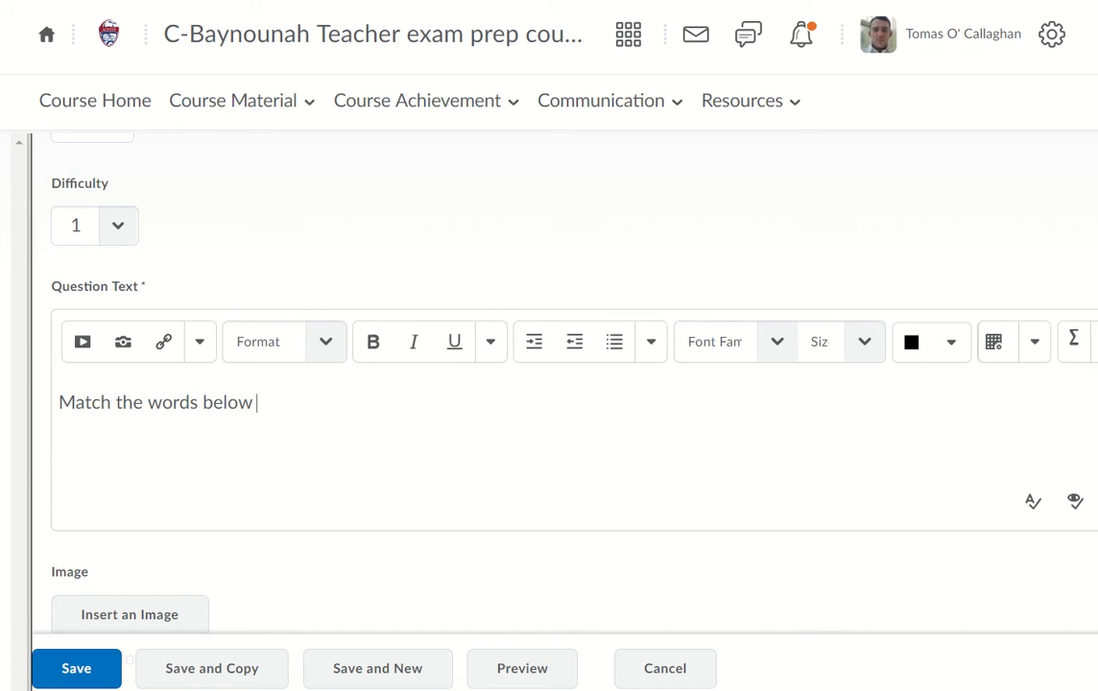
pyautogui.write('with the defi')
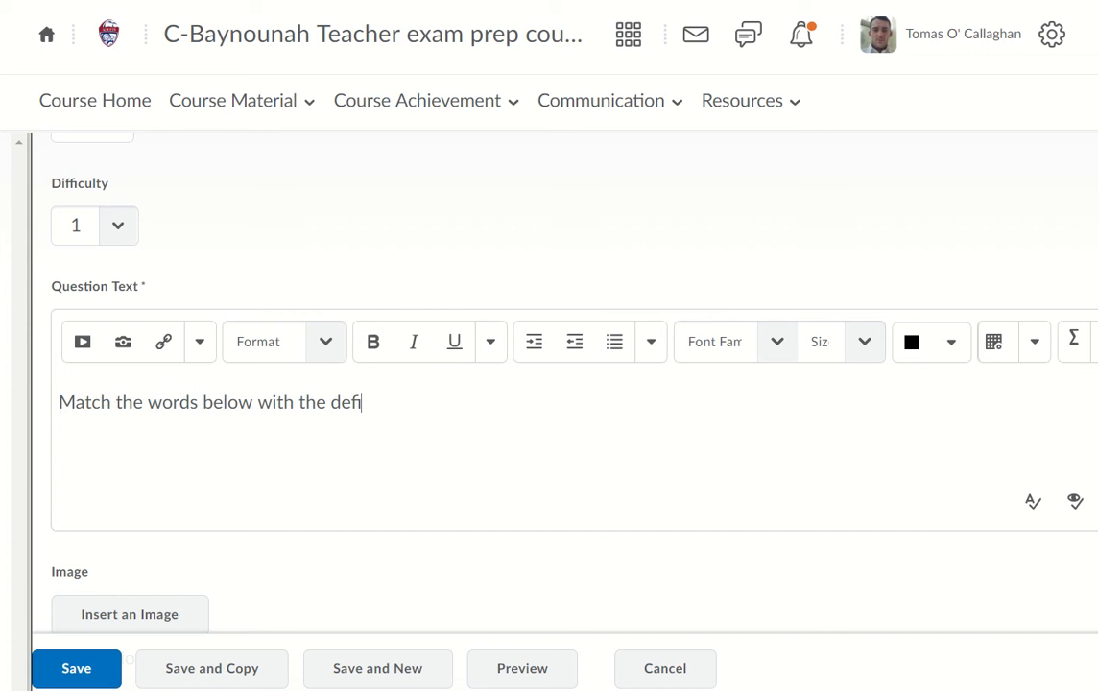
pyautogui.write('nitions.')
# - Add a second line to the question text reading "Match the pictures below with the words."
pyautogui.write('m')
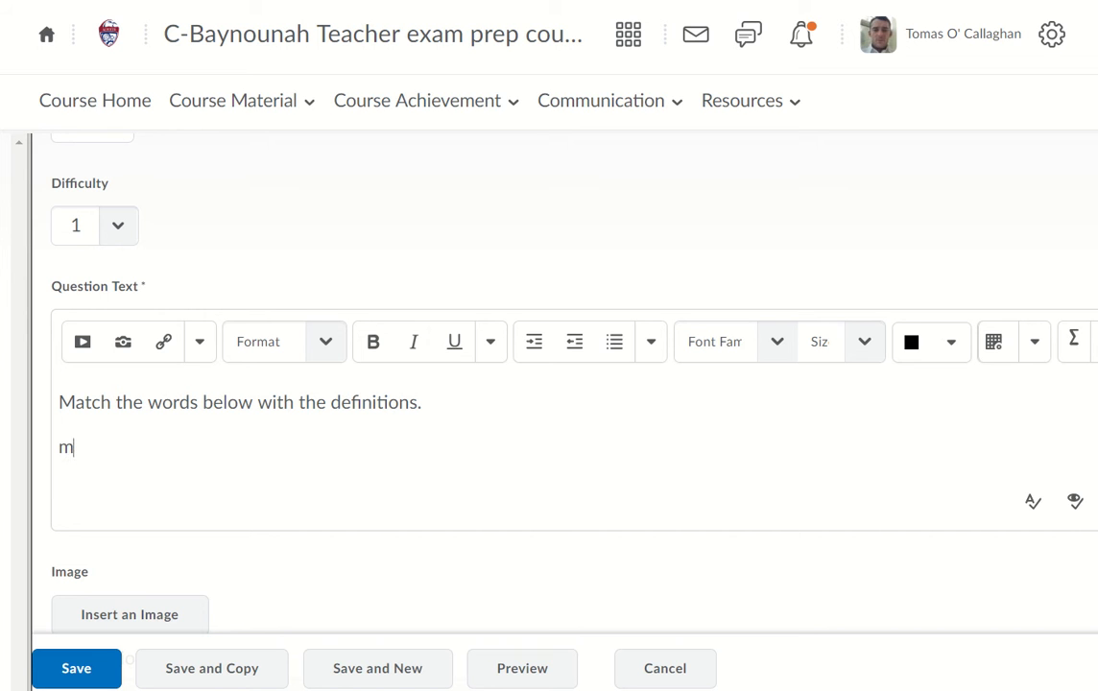
pyautogui.write('at')
pyautogui.press('BackSpace')
pyautogui.press('BackSpace')
pyautogui.press('BackSpace')
pyautogui.write('Match the pictures')
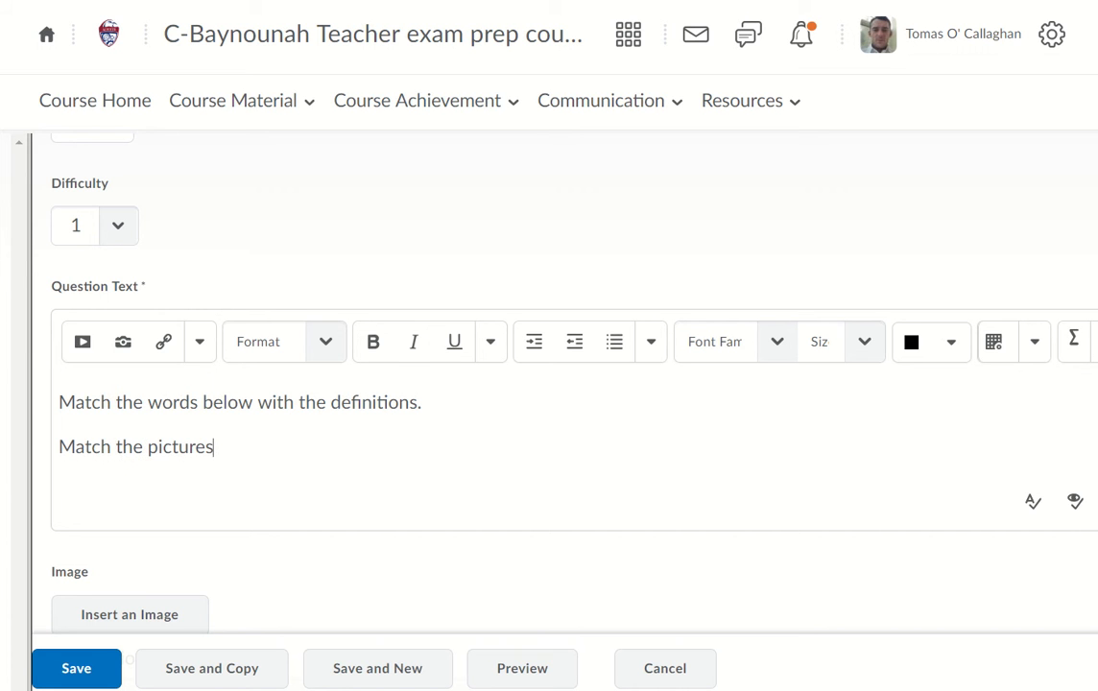
pyautogui.write(' below with the')
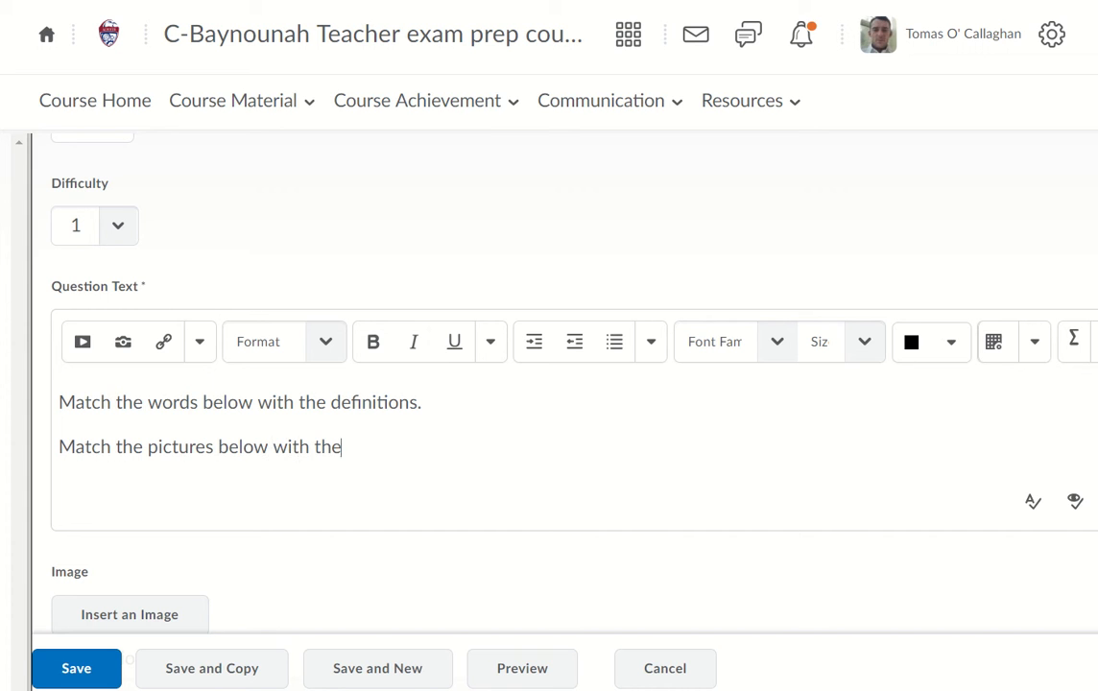
pyautogui.write(' words.')
# - Review the matching question's grading options, choice fields and match fields with their correct-choice settings
pyautogui.scroll(-3, 532, 292)
pyautogui.scroll(-8, 531, 291)
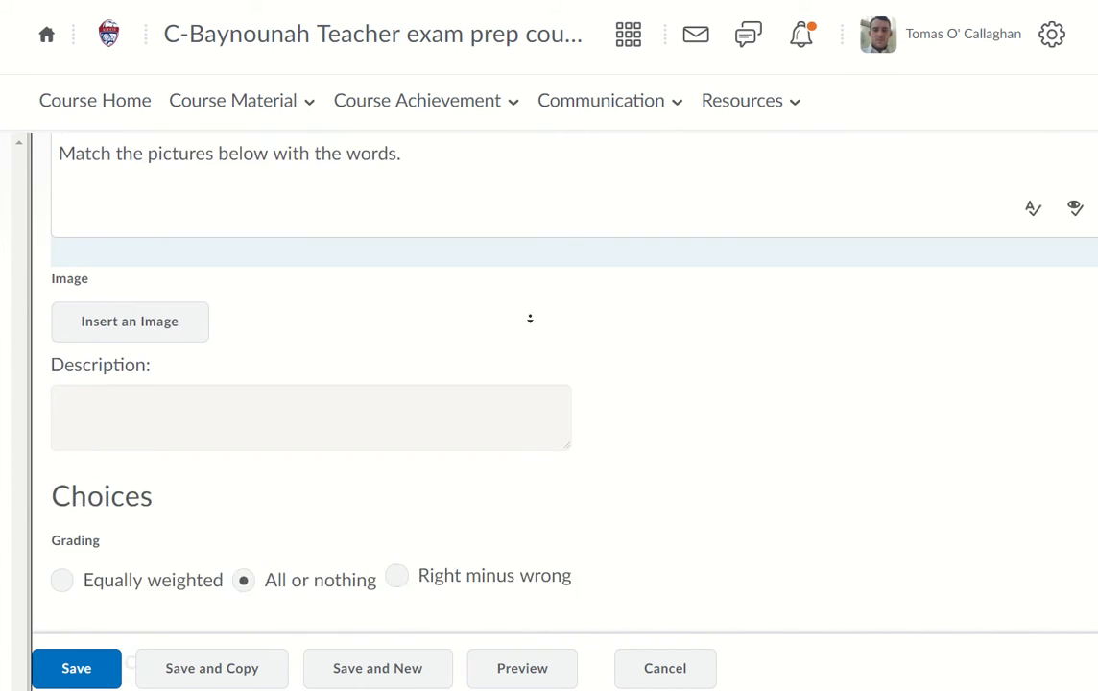
pyautogui.scroll(-4, 532, 292)
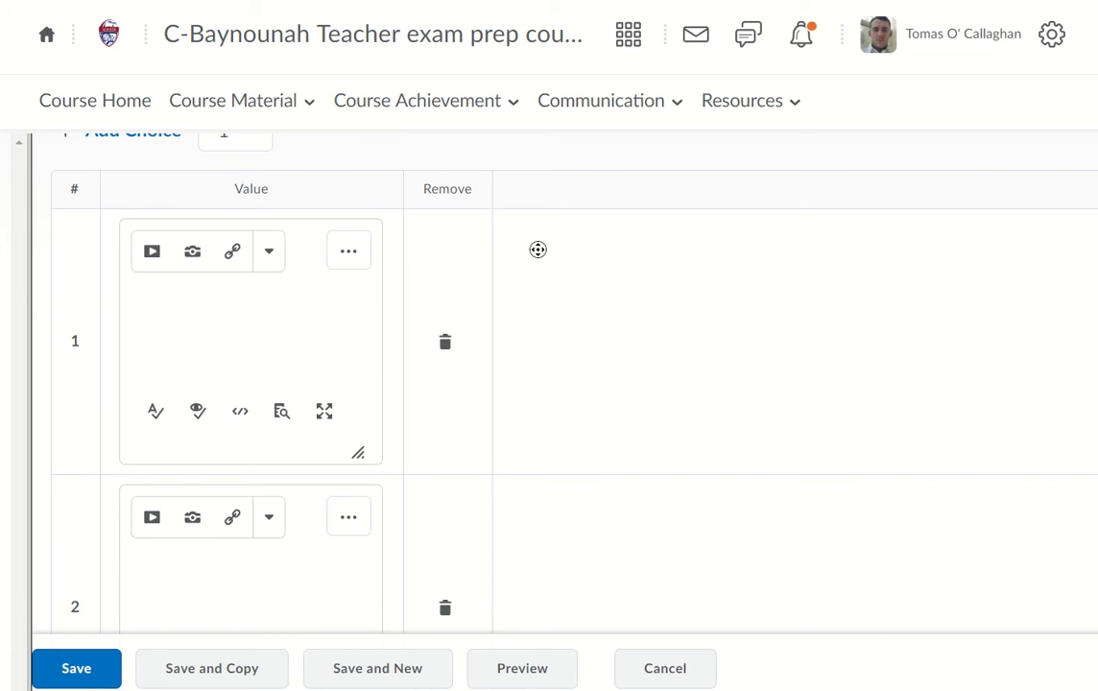
pyautogui.scroll(-1, 531, 265)
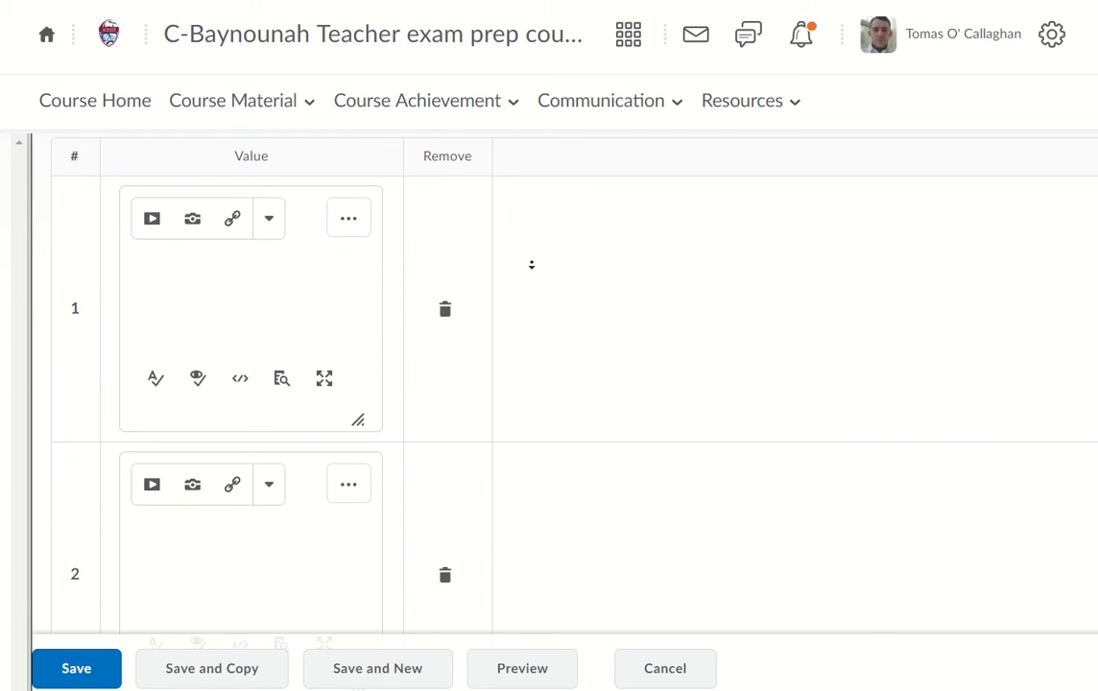
pyautogui.scroll(2, 541, 197)
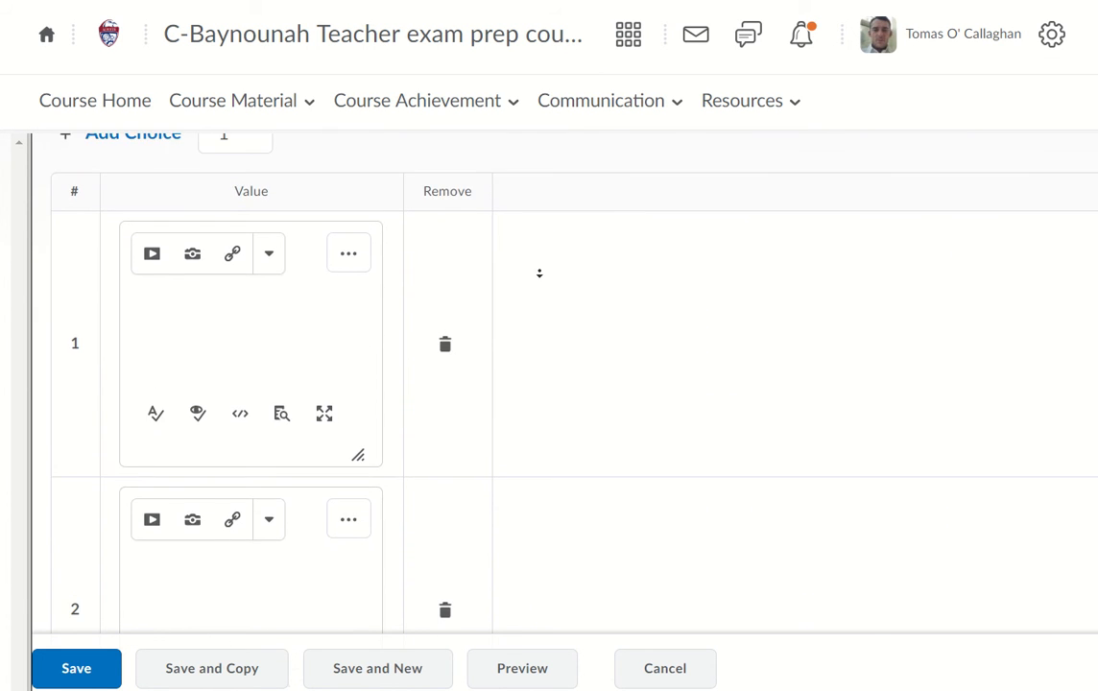
pyautogui.scroll(-2, 539, 279)
pyautogui.scroll(-6, 539, 285)
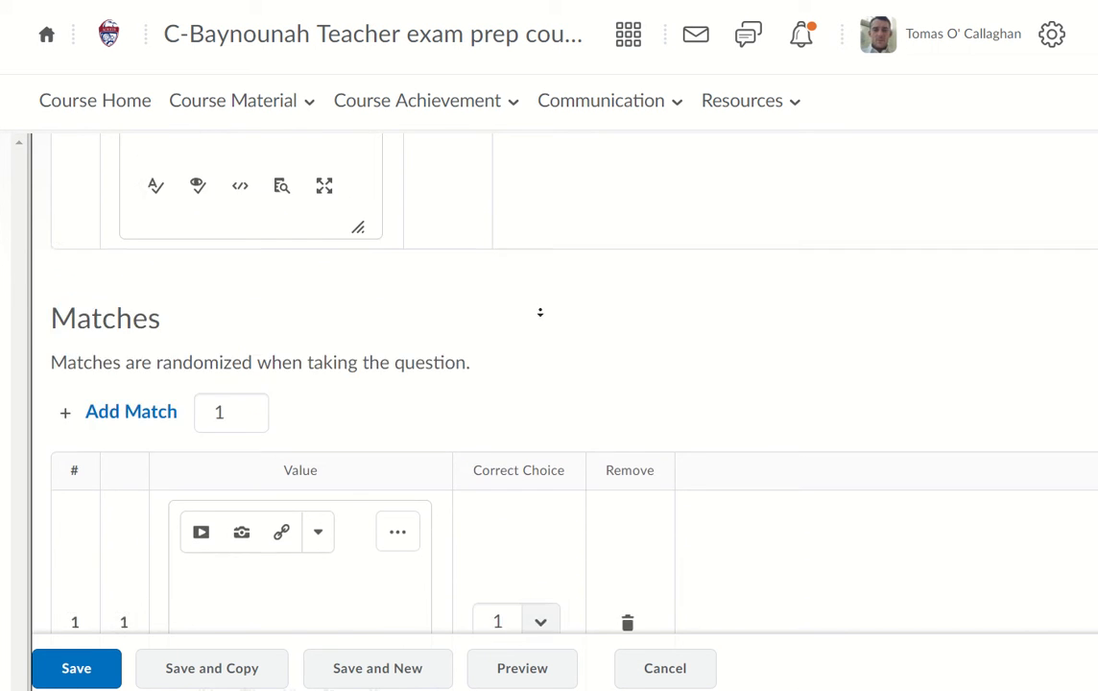
pyautogui.scroll(-2, 539, 293)
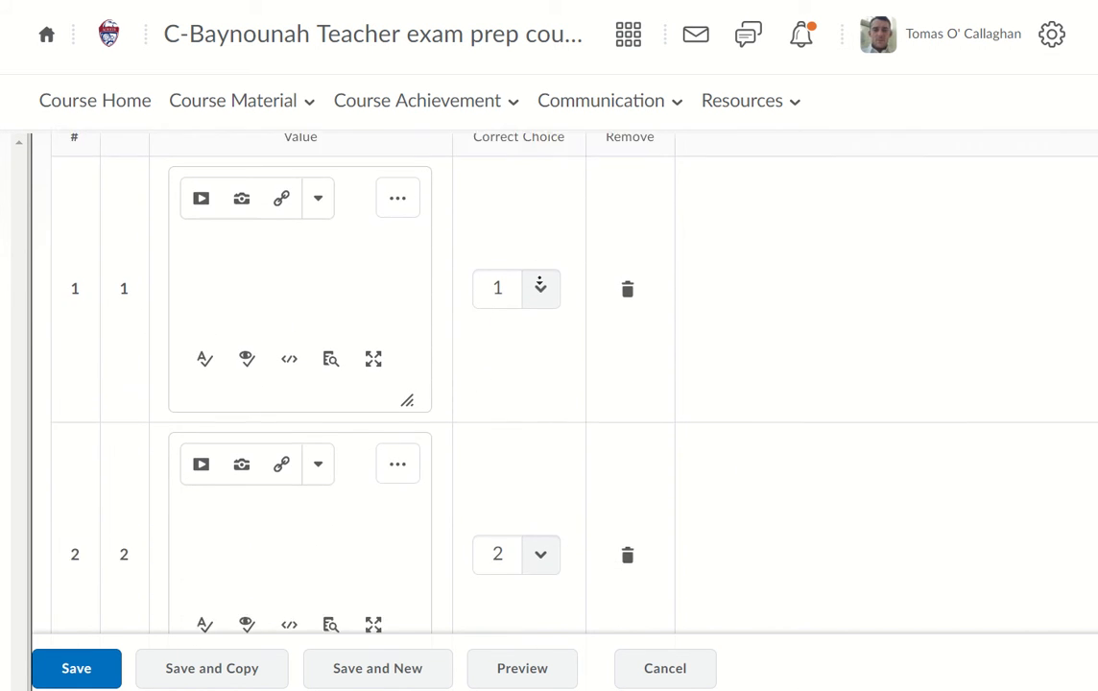
pyautogui.scroll(-1, 539, 278)
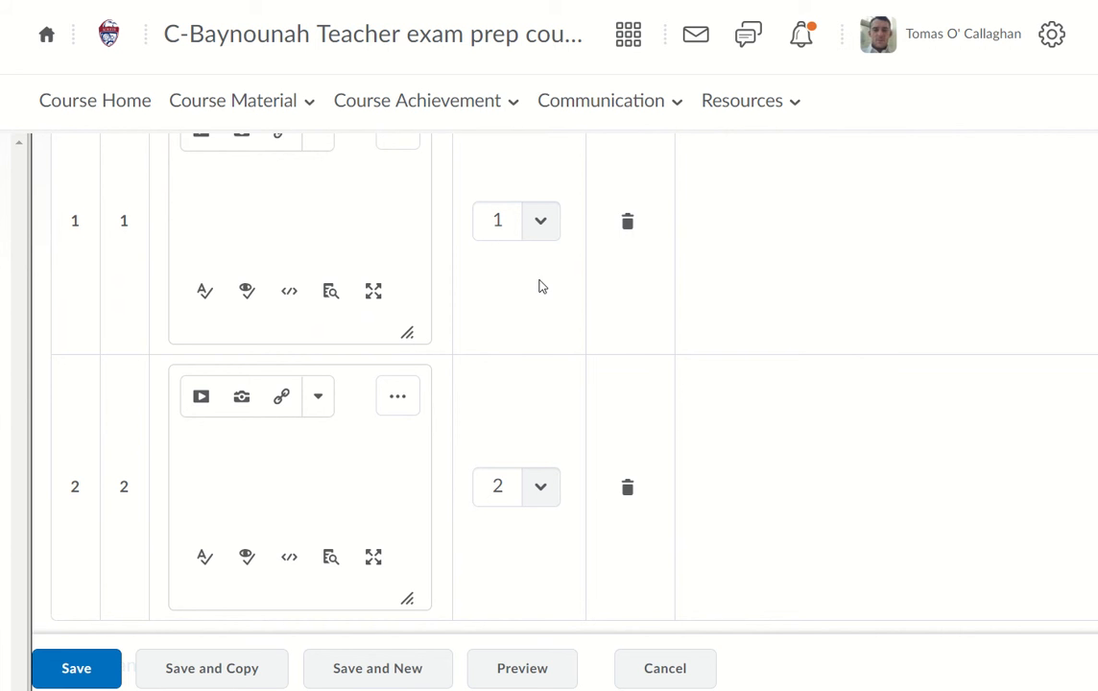
pyautogui.scroll(3, 568, 257)
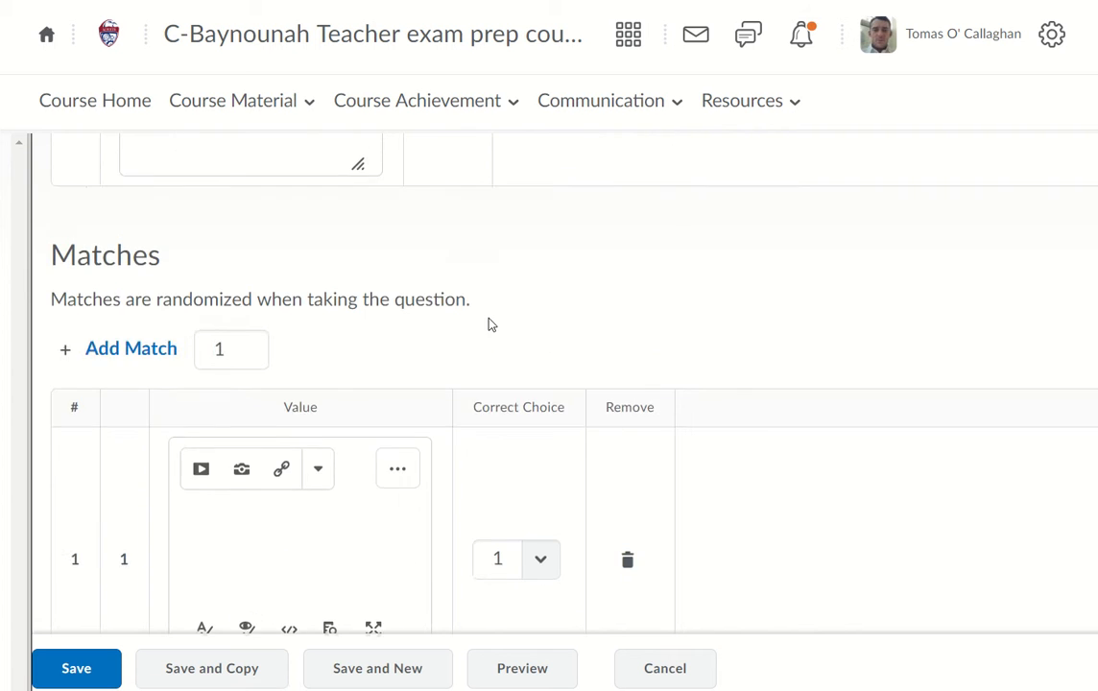
pyautogui.scroll(3, 488, 324)
pyautogui.scroll(1, 613, 250)
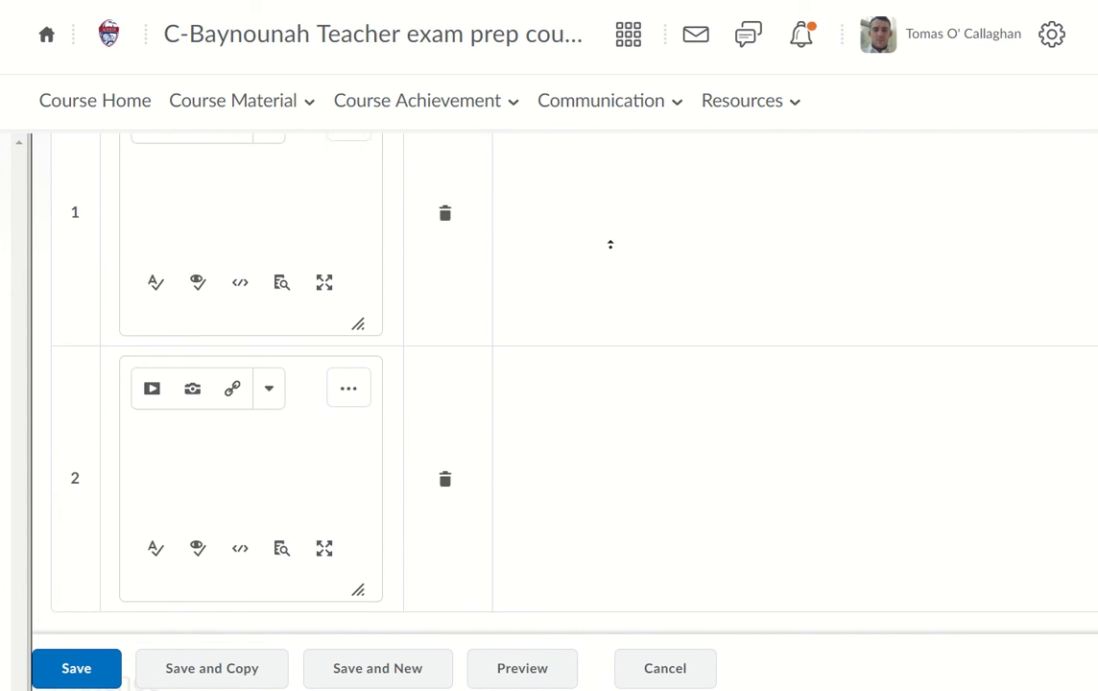
pyautogui.scroll(3, 609, 244)
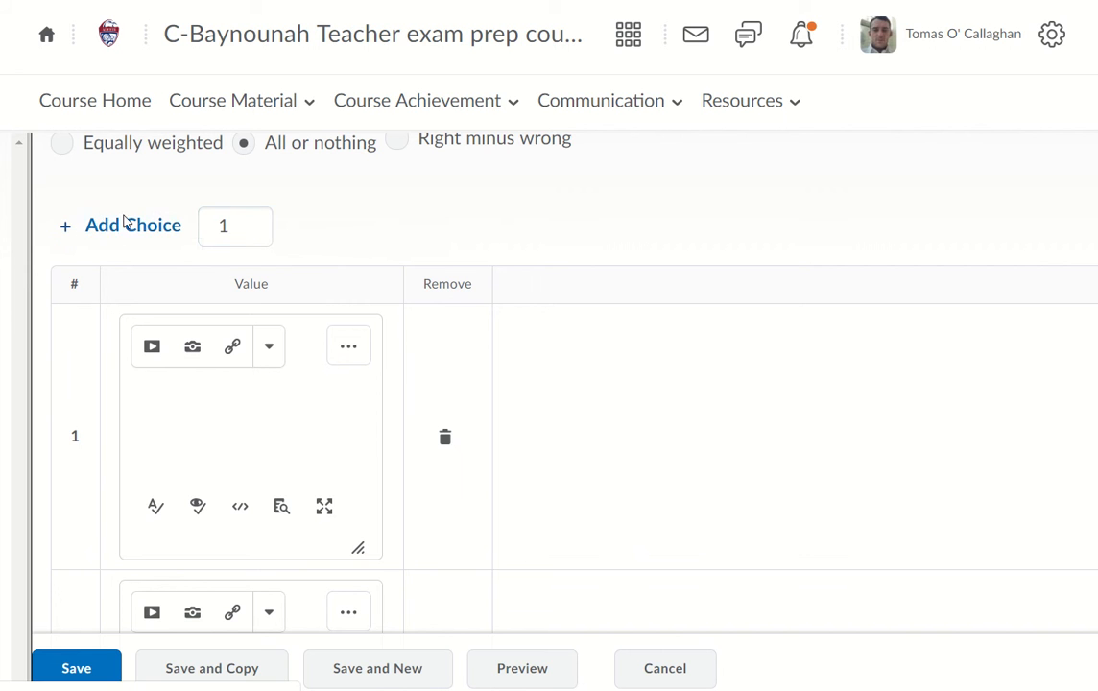
# - Add one more choice to the matching question
pyautogui.moveTo(258, 222); pyautogui.dragTo(207, 224)
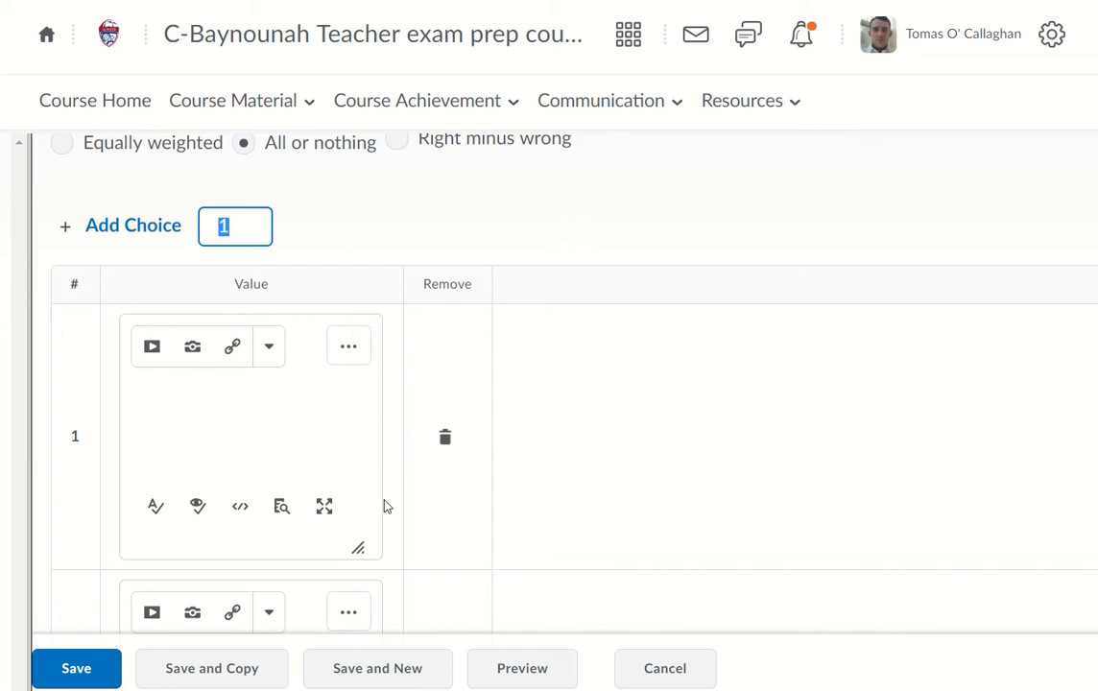
pyautogui.click(330, 228)
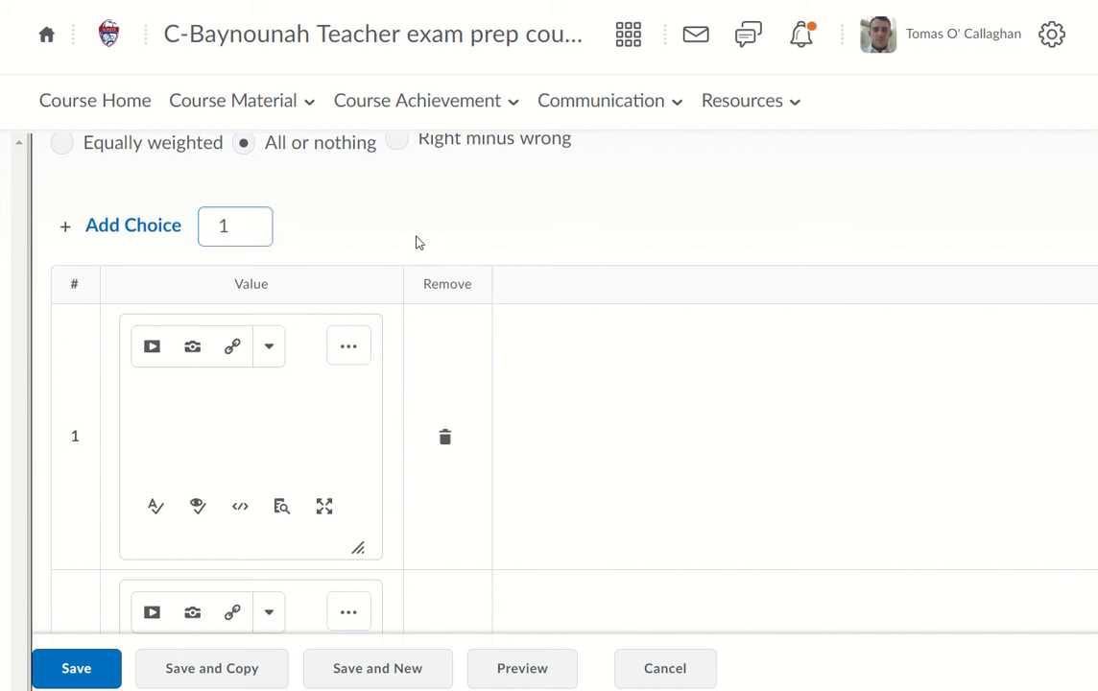
pyautogui.click(142, 230)
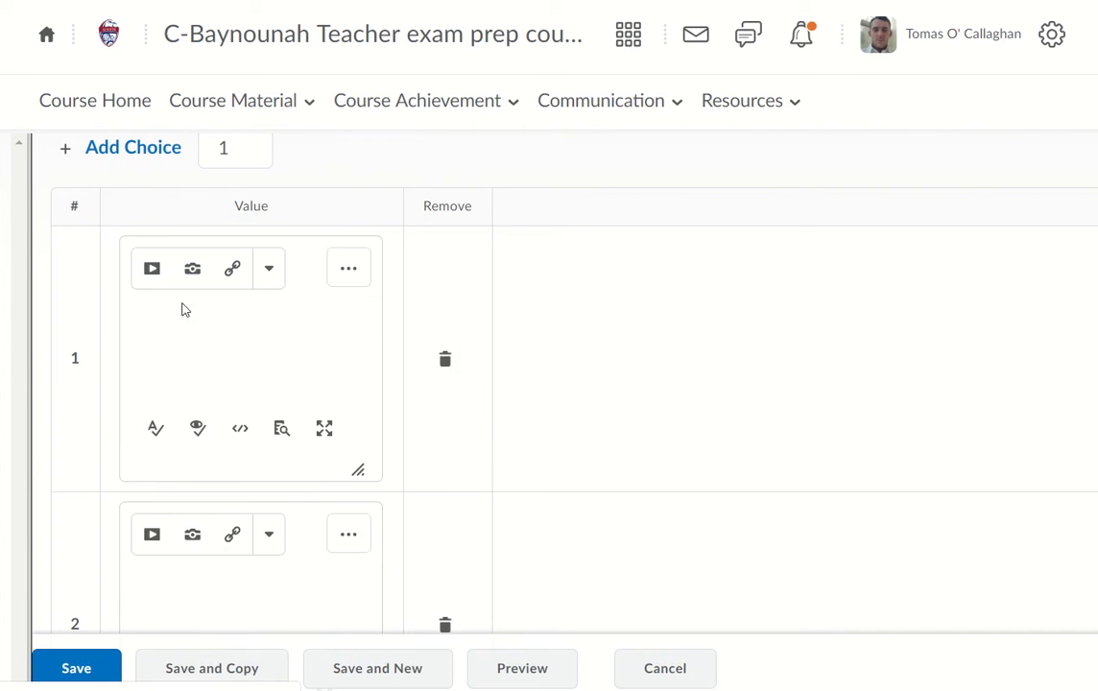
# - Add one more match to the matching question's Matches section
pyautogui.scroll(-5, 101, 395)
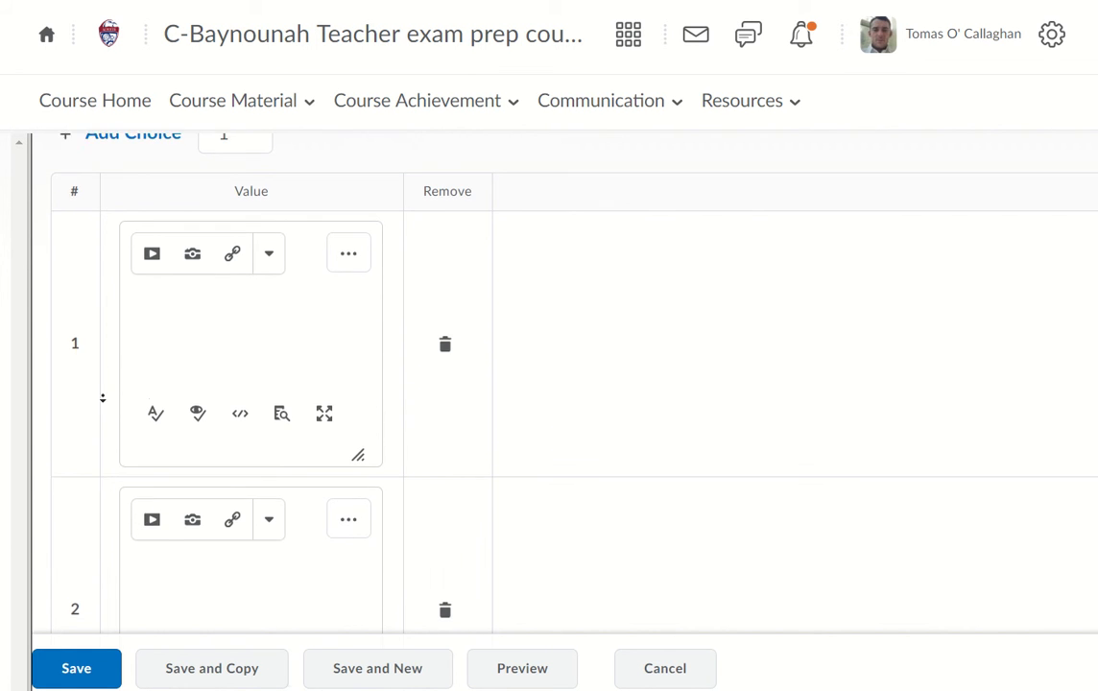
pyautogui.scroll(-3, 102, 394)
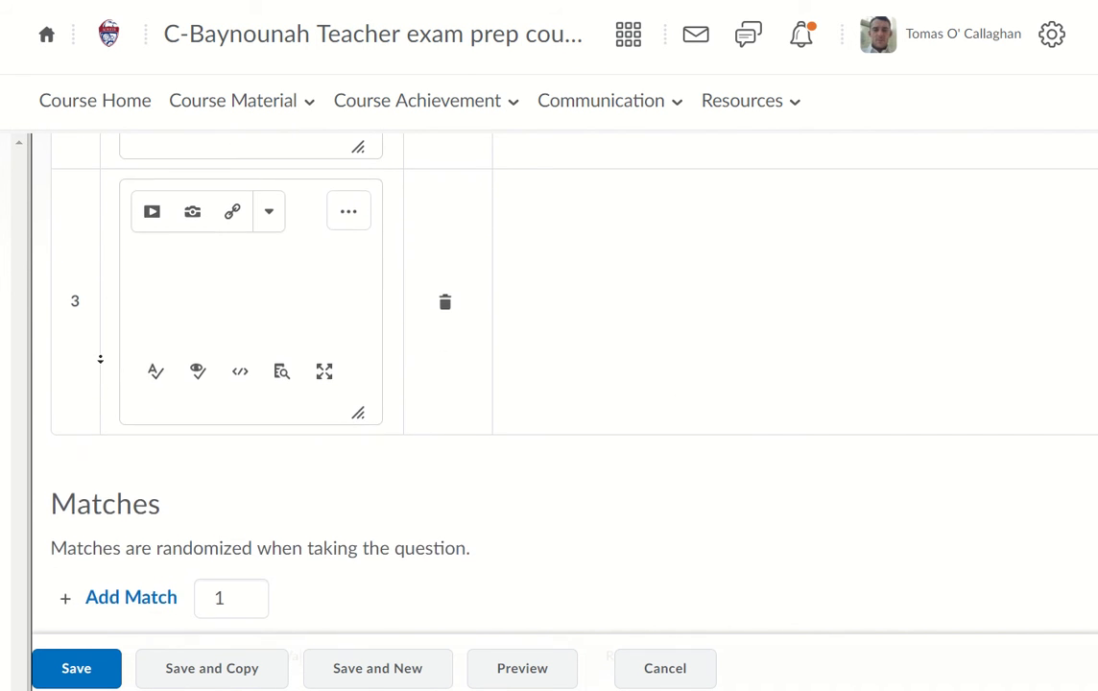
pyautogui.scroll(-2, 101, 357)
pyautogui.scroll(-5, 103, 393)
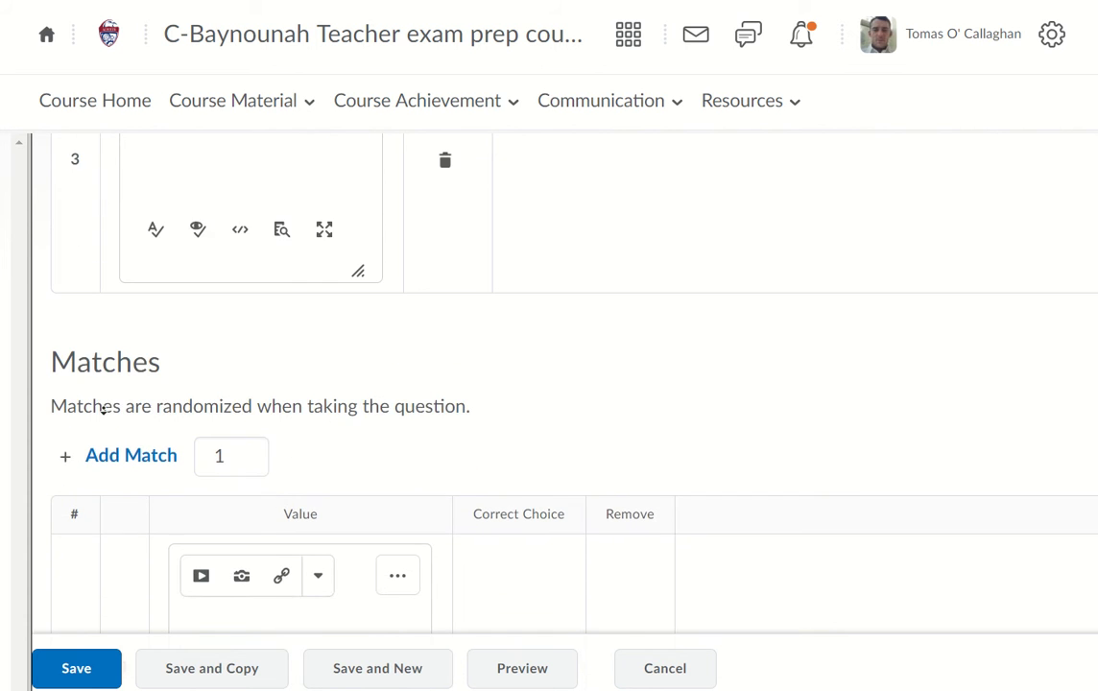
pyautogui.scroll(-4, 103, 414)
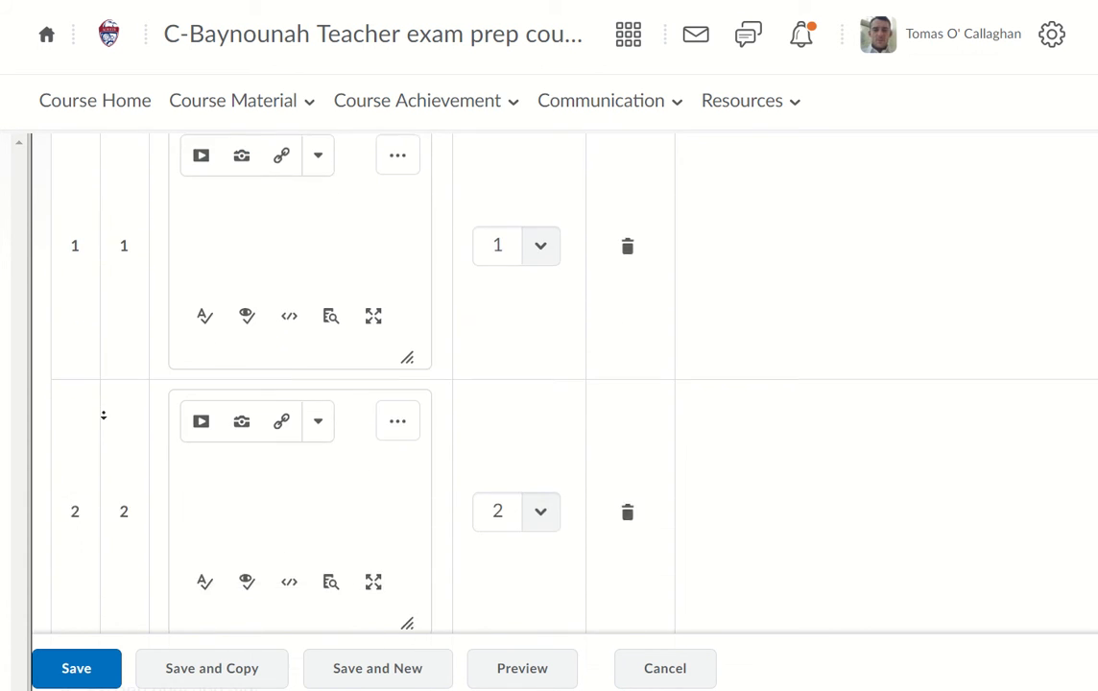
pyautogui.scroll(5, 104, 360)
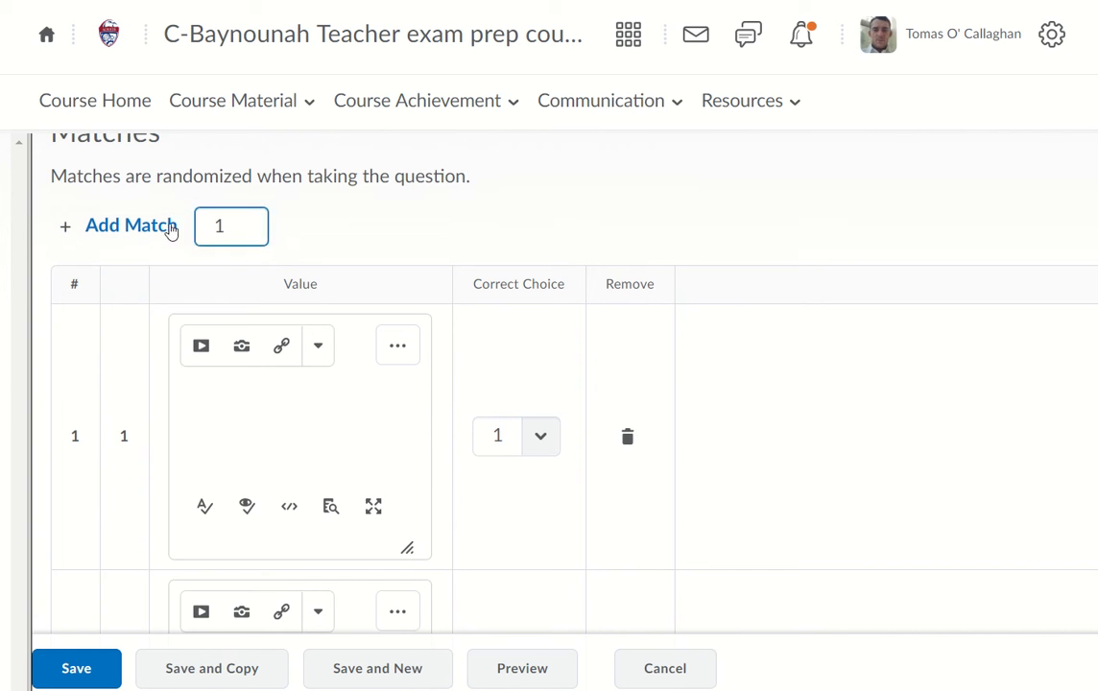
pyautogui.click(146, 229)
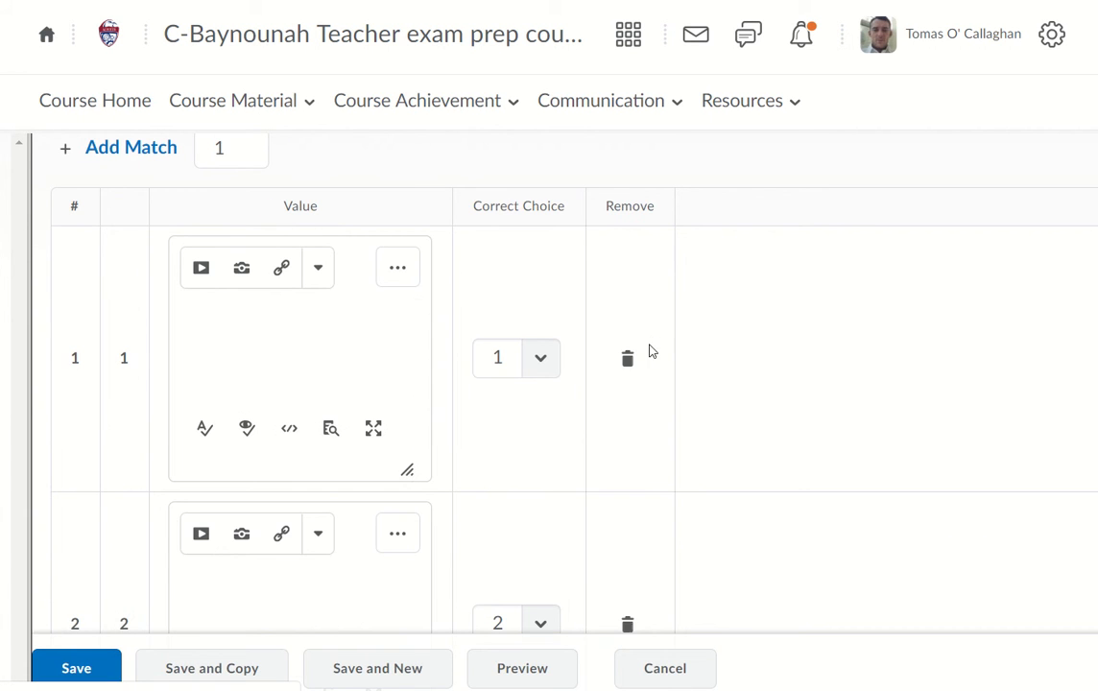
# - Fill the three choice fields with "Top 1", "Top 2" and "Top 3"
pyautogui.scroll(3, 725, 369)
pyautogui.scroll(-4, 725, 368)
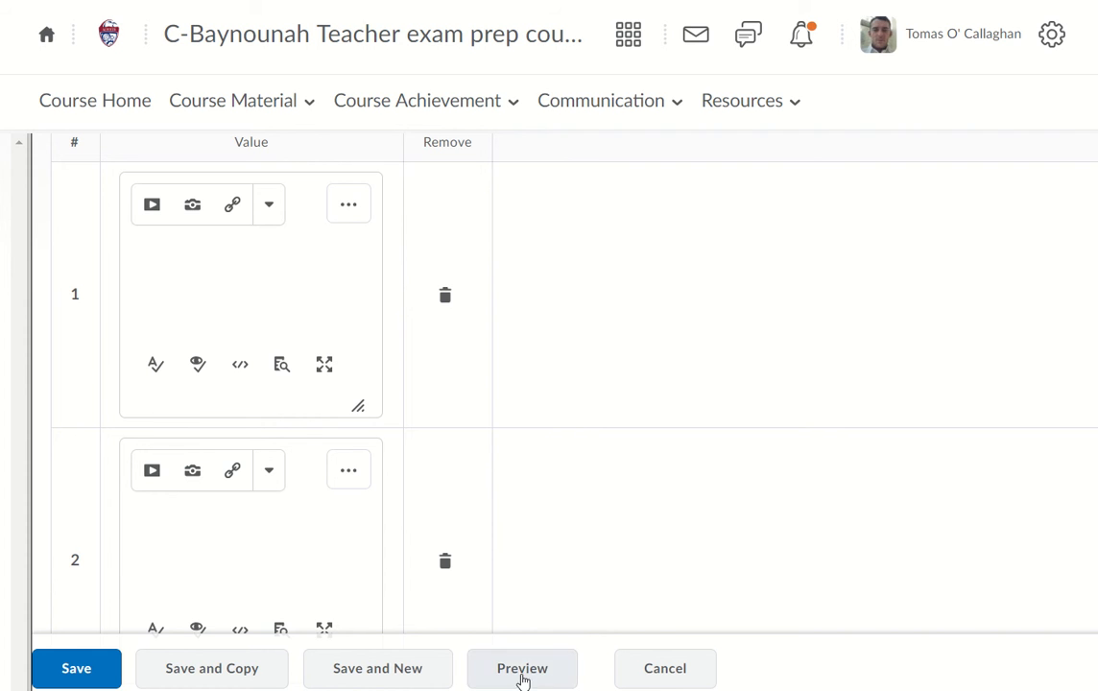
pyautogui.middleClick(694, 363)
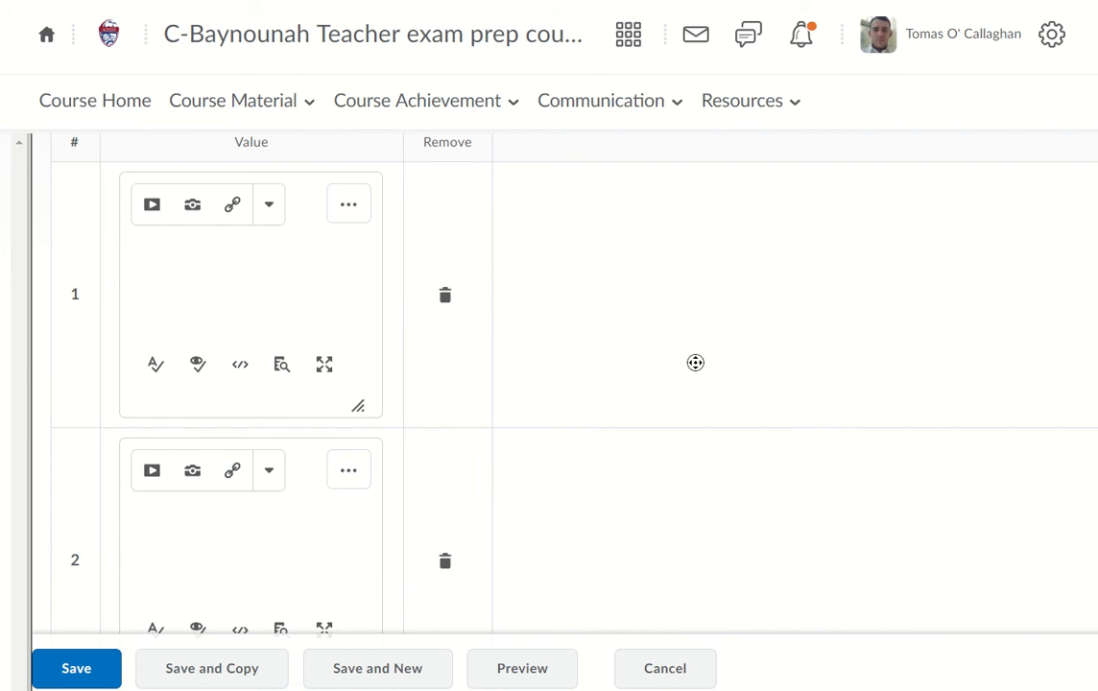
pyautogui.scroll(5, 686, 282)
pyautogui.scroll(-3, 673, 461)
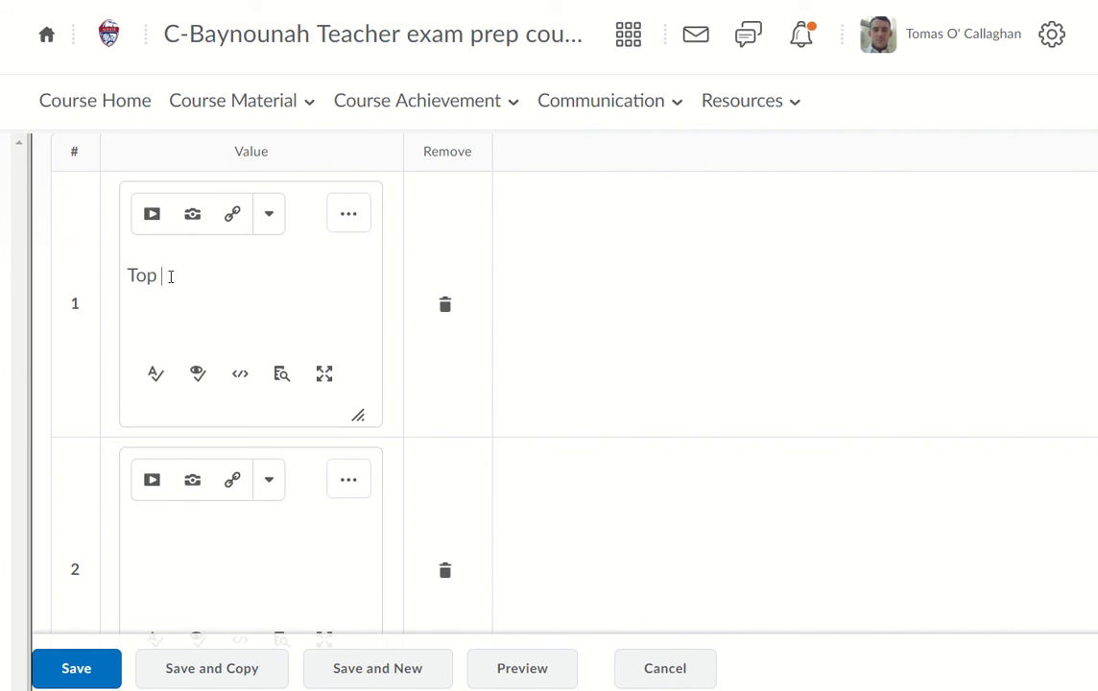
pyautogui.scroll(-4, 623, 317)
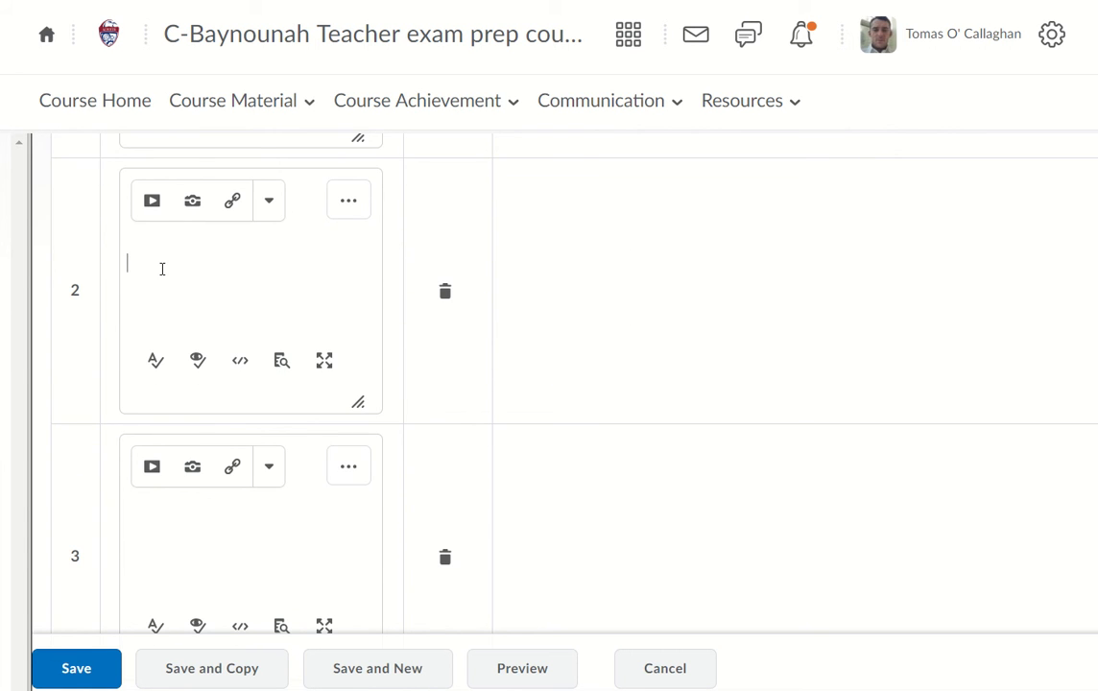
pyautogui.click(163, 269)
pyautogui.write('Top 3')
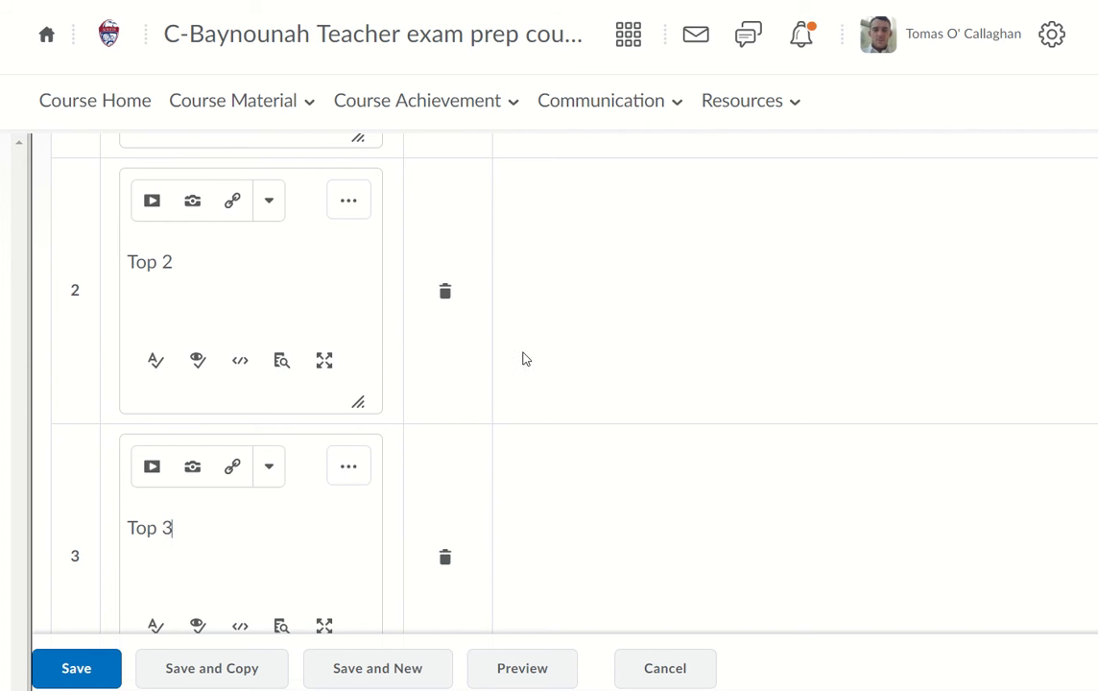
# - Fill the three match fields with "Bottom 1", "Bottom 2" and "Bottom 3"
pyautogui.middleClick(640, 257)
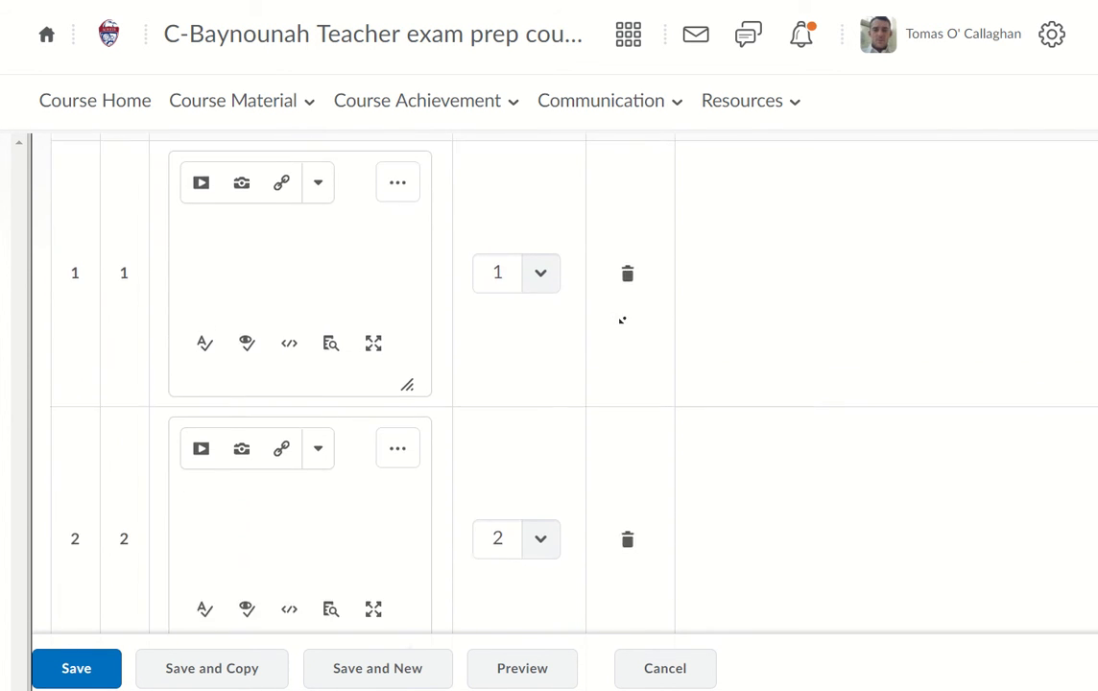
pyautogui.middleClick(621, 320)
pyautogui.write('ott')
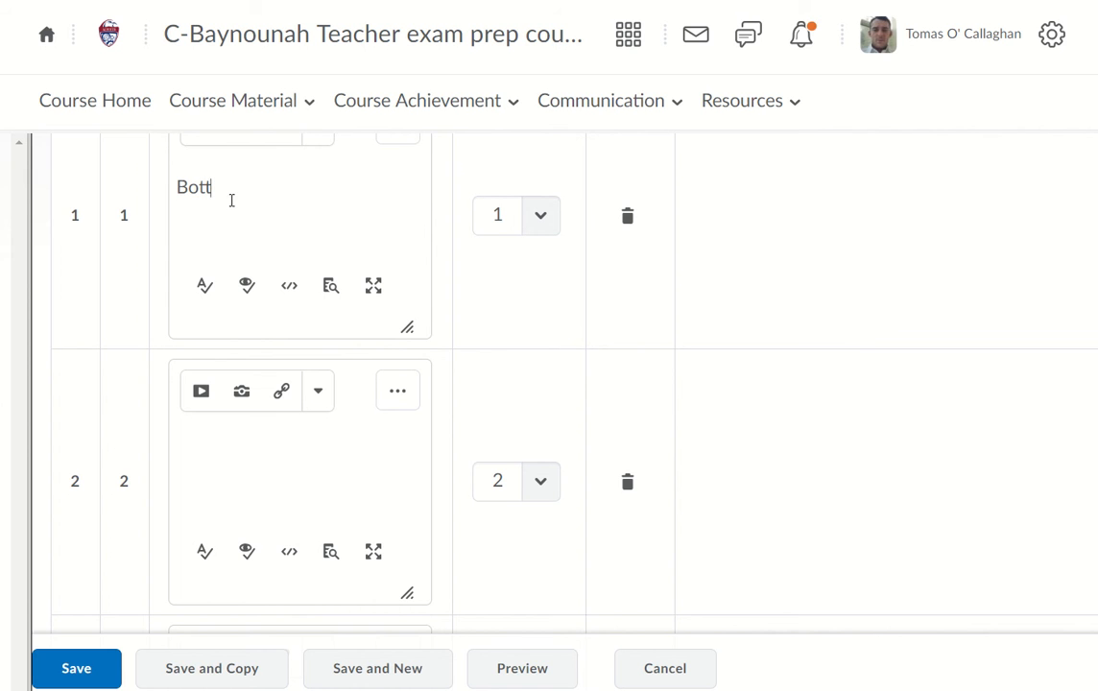
pyautogui.write('om 21')
pyautogui.click(200, 452)
pyautogui.write('Bottom ')
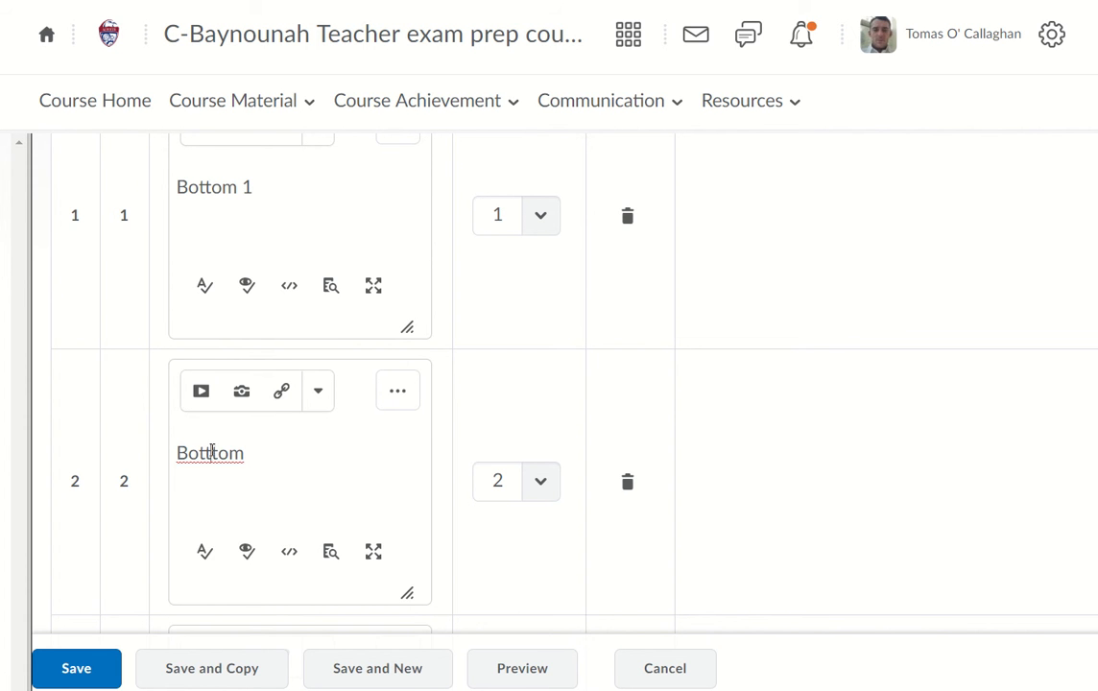
pyautogui.write('2')
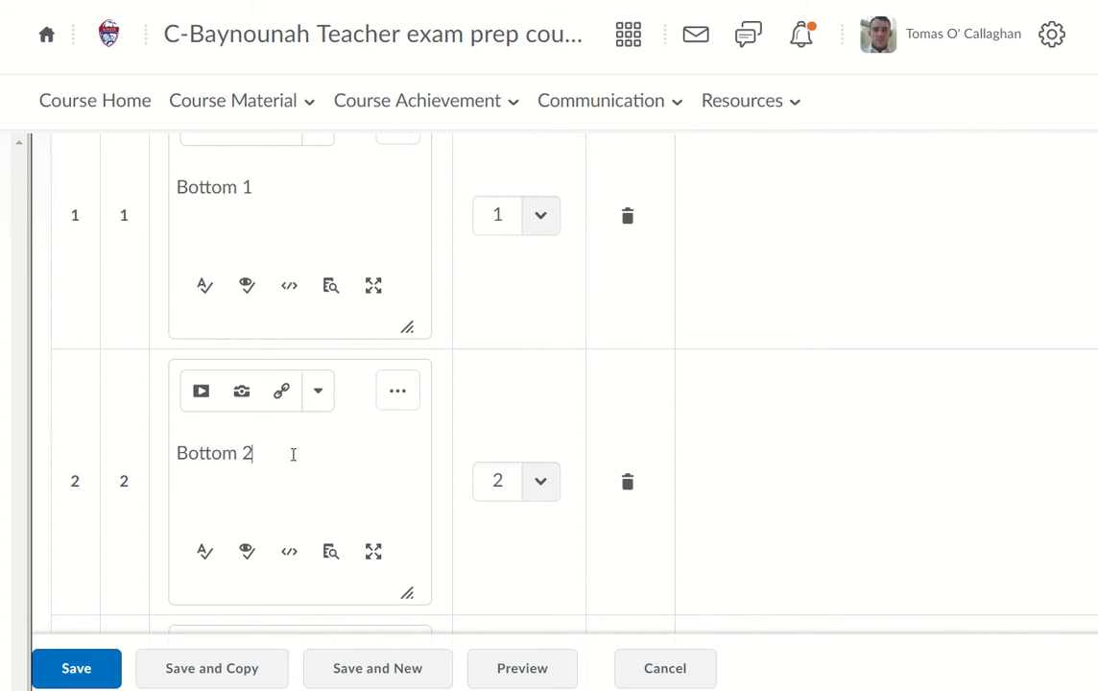
pyautogui.scroll(-3, 285, 521)
pyautogui.click(272, 517)
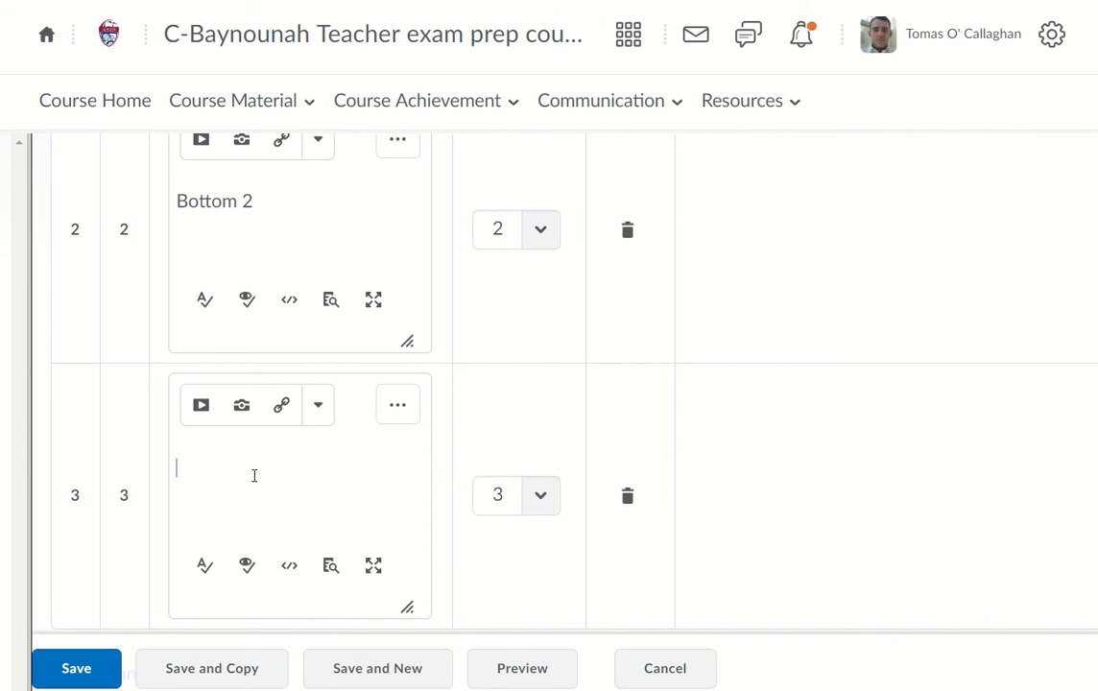
pyautogui.write('Bottom 3')
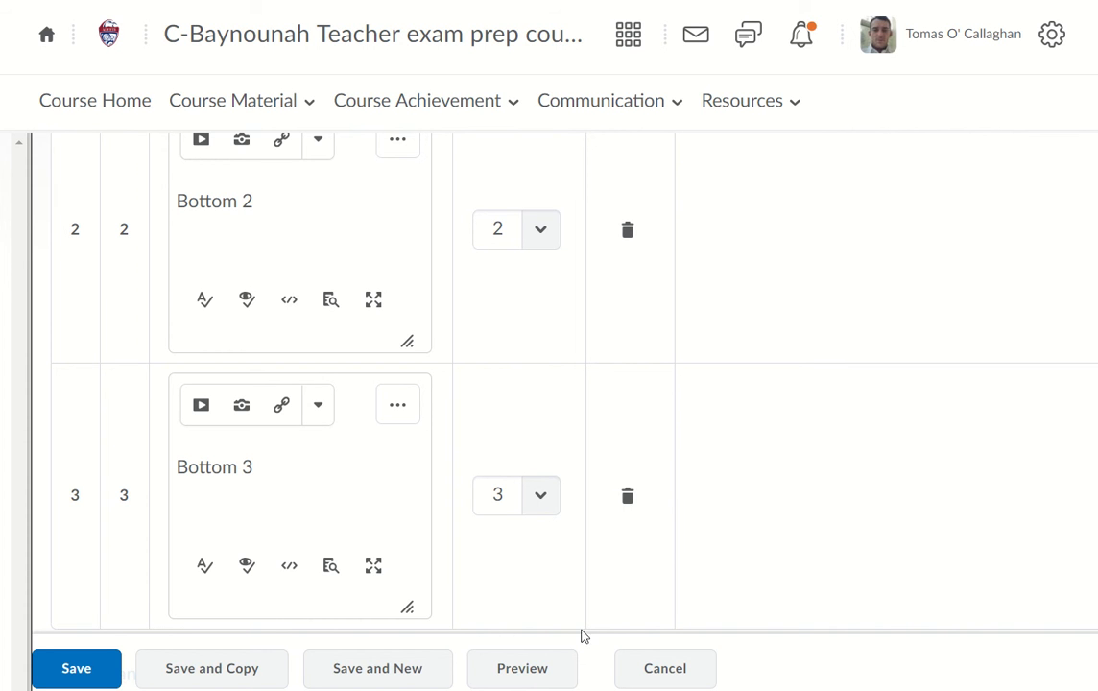
# - Preview how the matching question appears when taken and close the preview
pyautogui.click(519, 661)
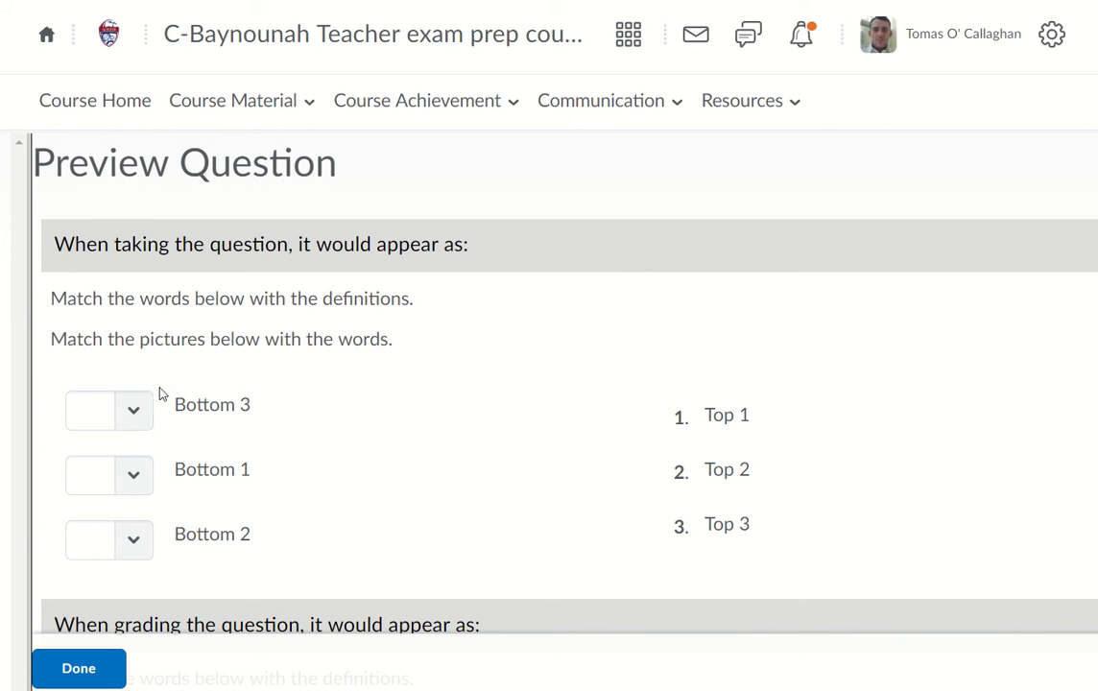
pyautogui.click(78, 670)
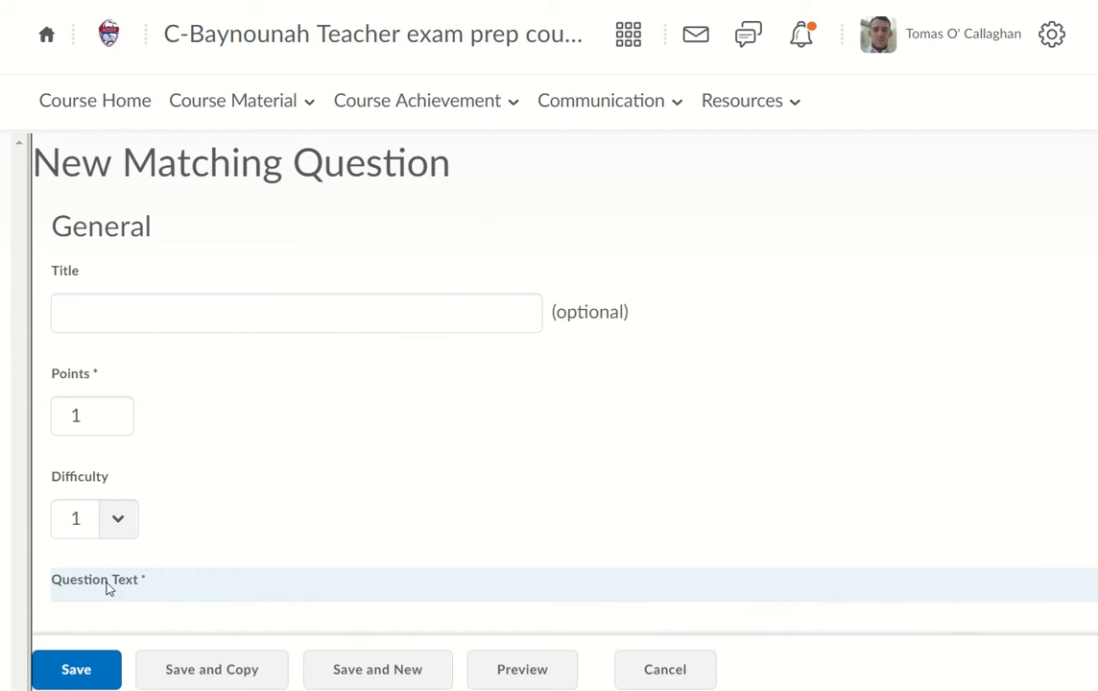
# - Enter "Match the words with the pictures." as the question text of the new matching question
pyautogui.scroll(-3, 245, 441)
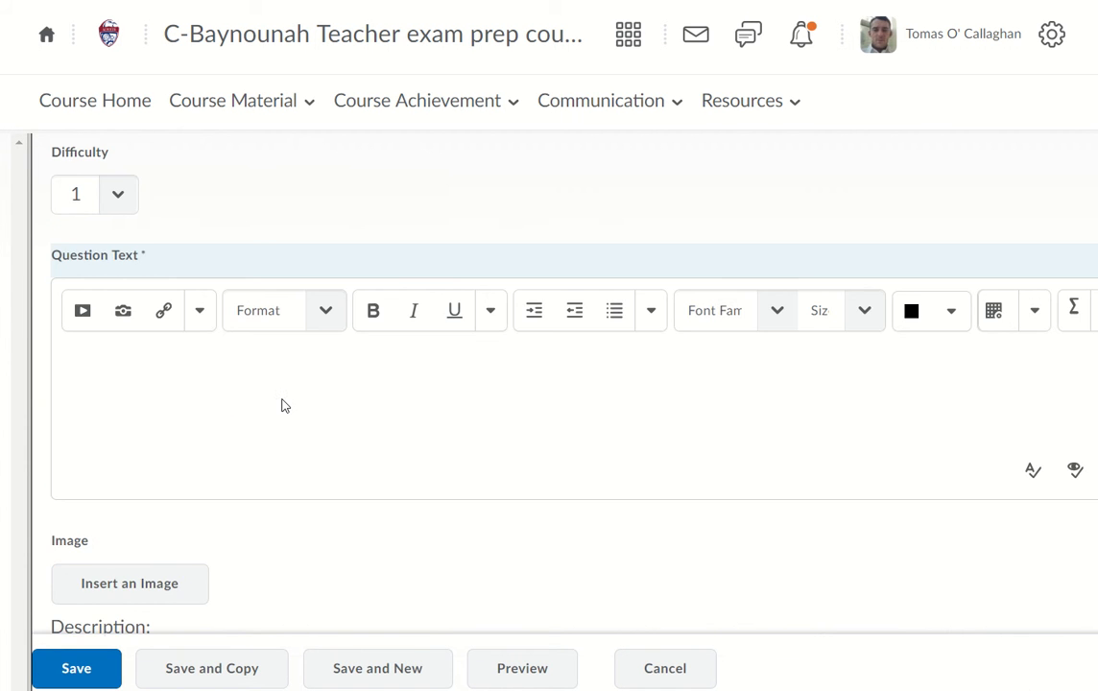
pyautogui.scroll(-10, 281, 405)
pyautogui.scroll(-3, 404, 396)
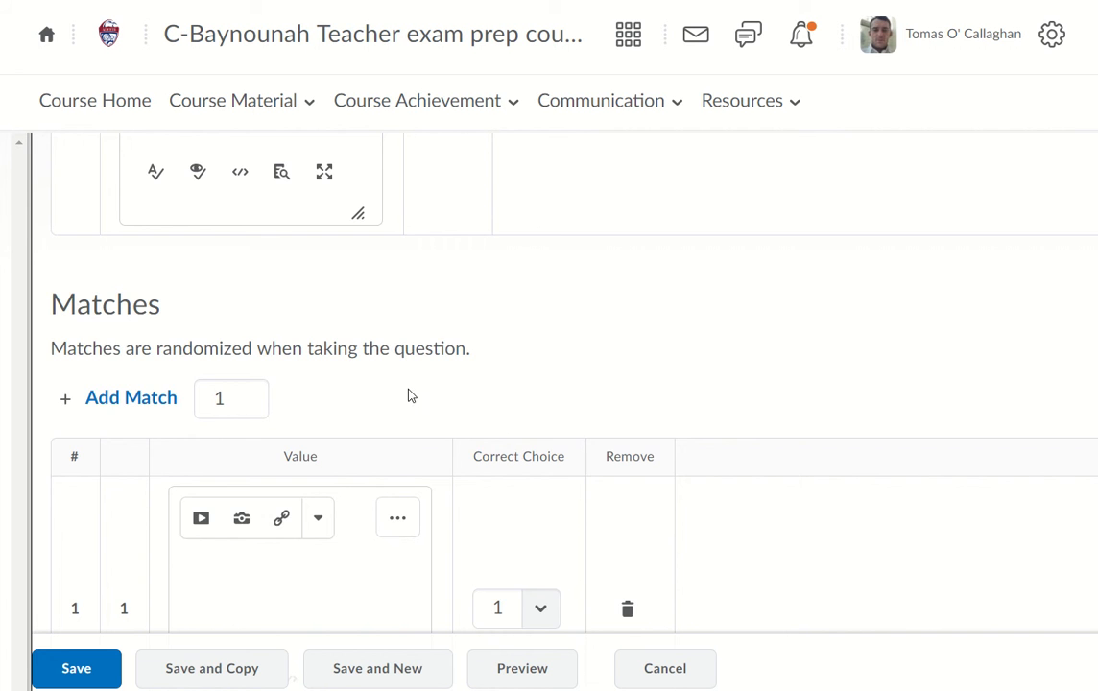
pyautogui.scroll(-3, 499, 424)
pyautogui.scroll(-3, 498, 425)
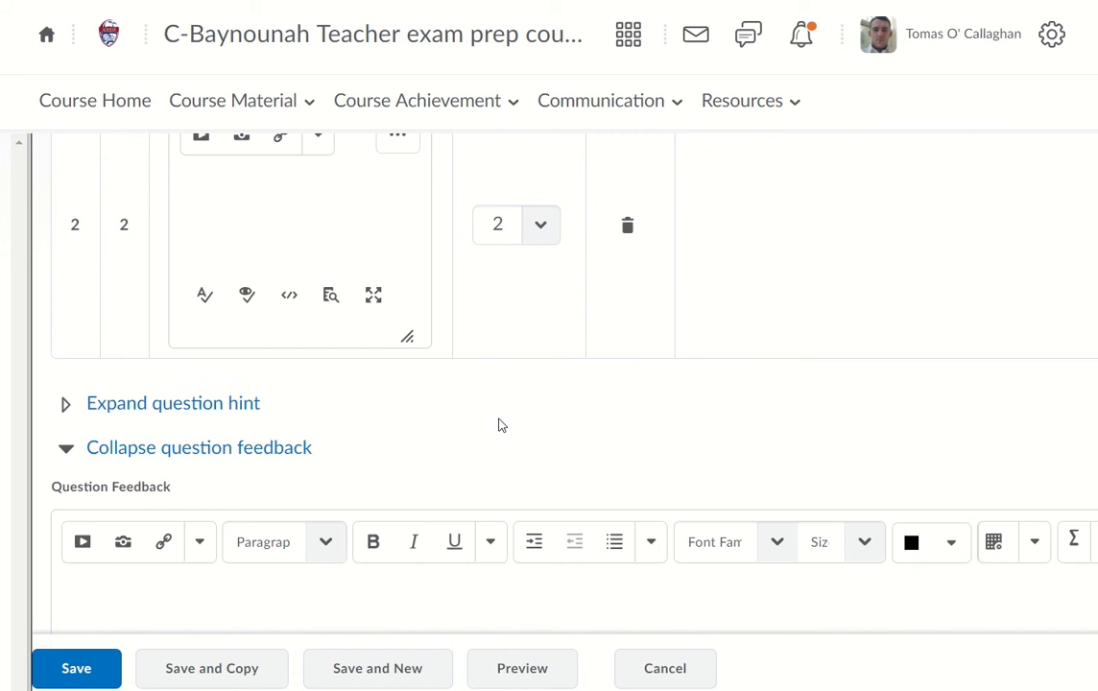
pyautogui.scroll(2, 678, 391)
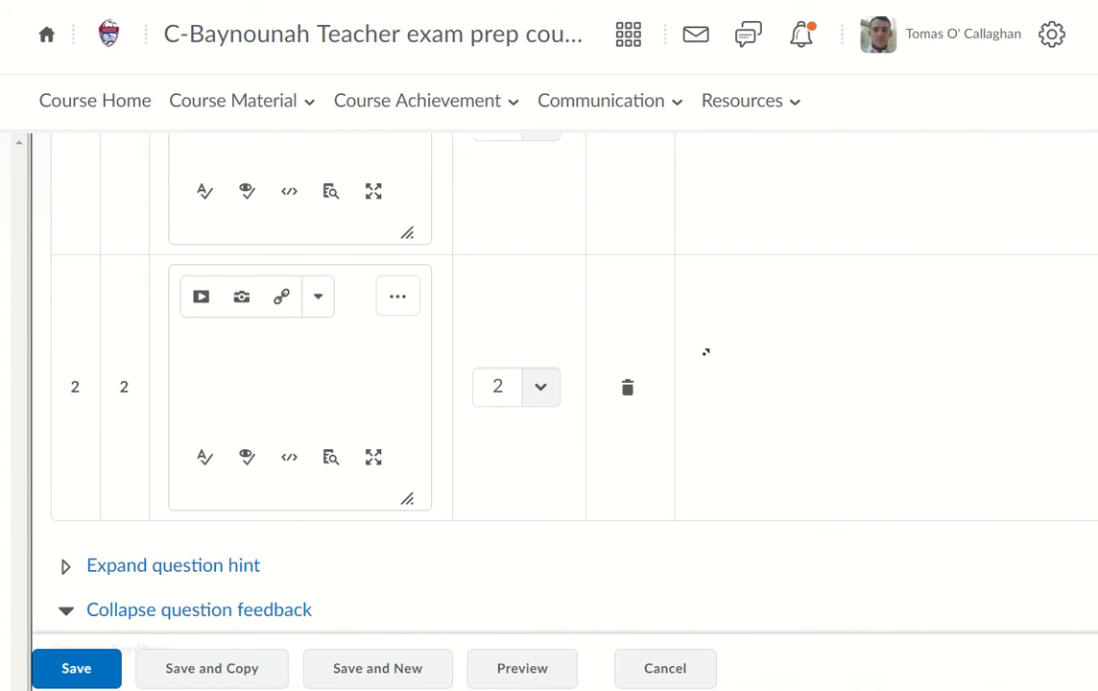
pyautogui.scroll(7, 802, 345)
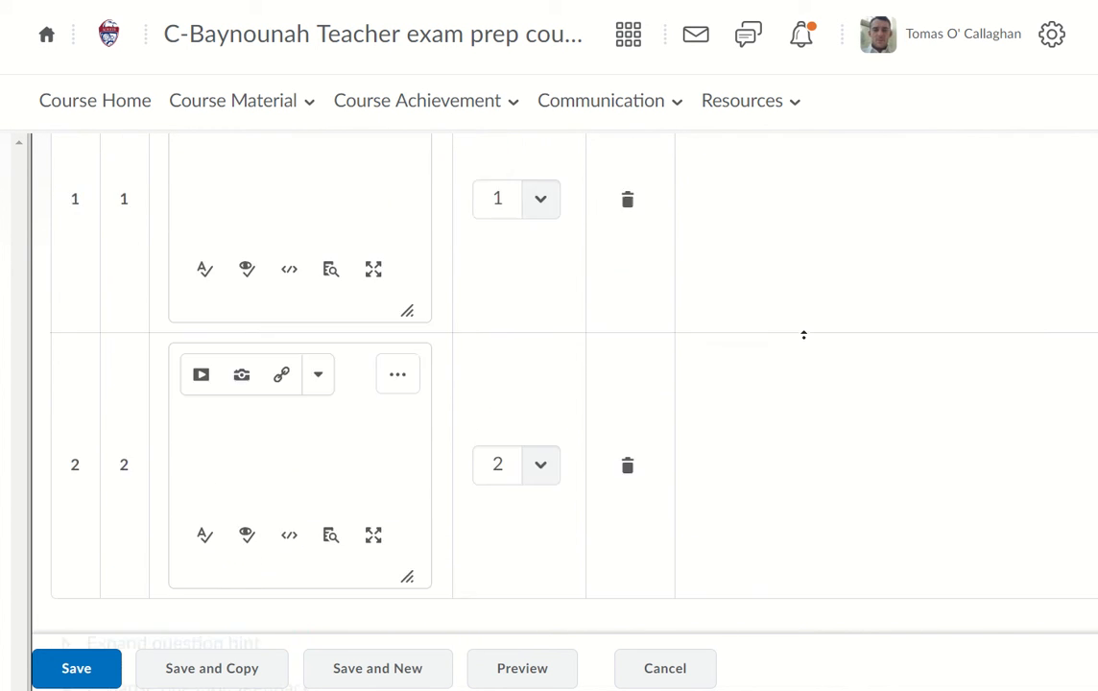
pyautogui.scroll(9, 794, 356)
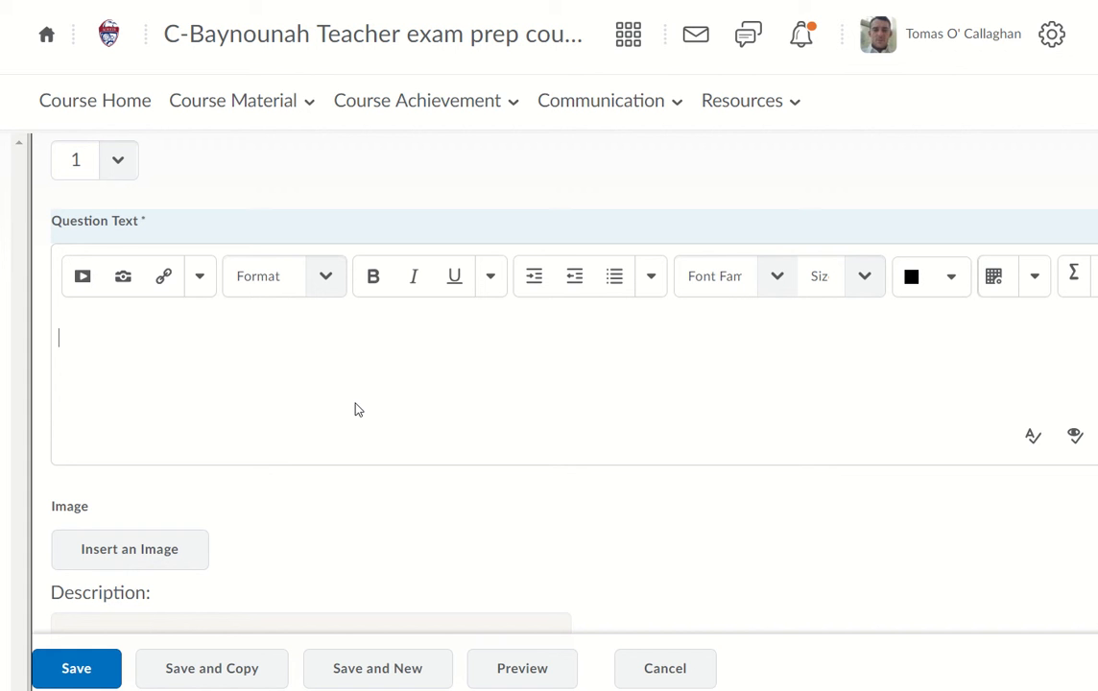
pyautogui.write('Match th')
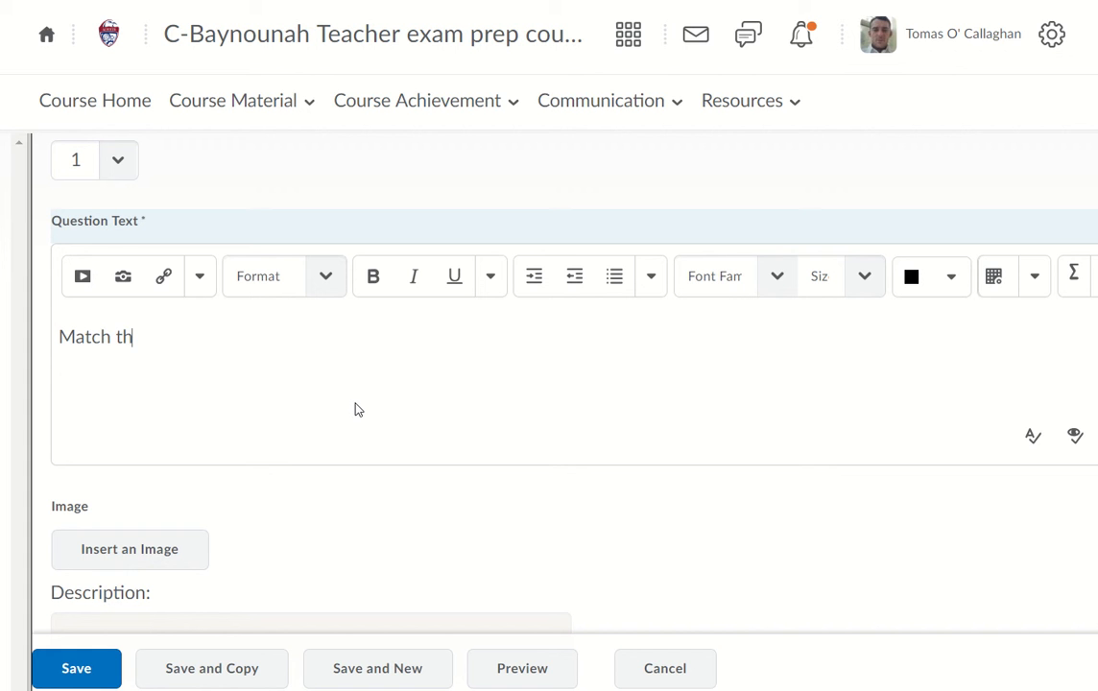
pyautogui.write('e words w')
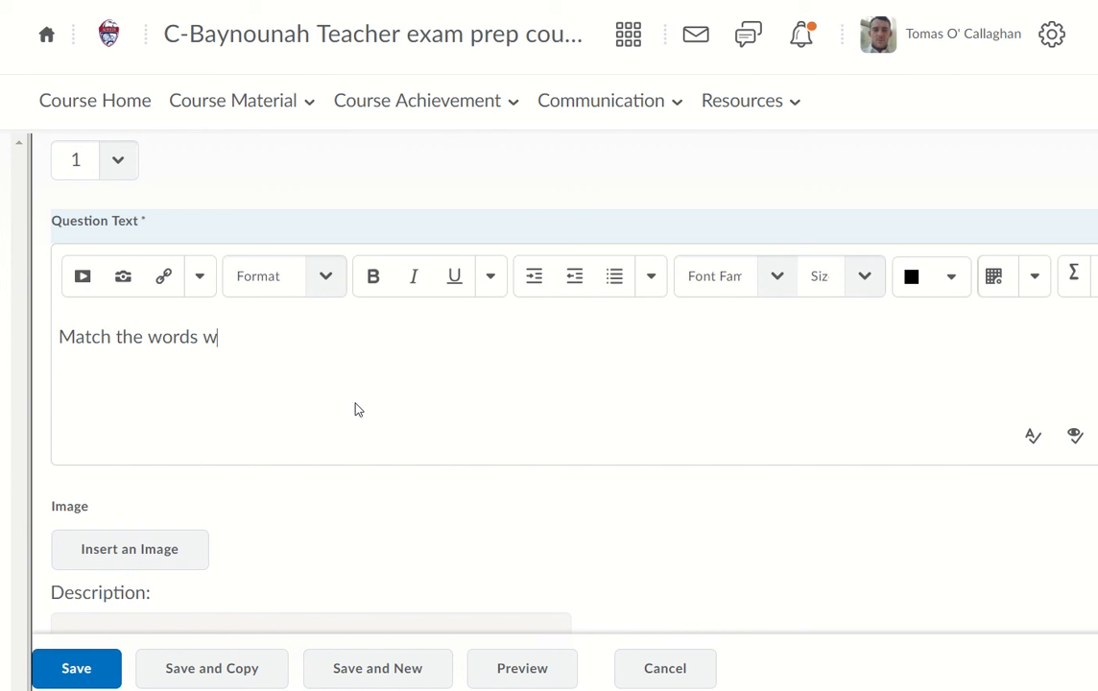
pyautogui.write('ith the pic')
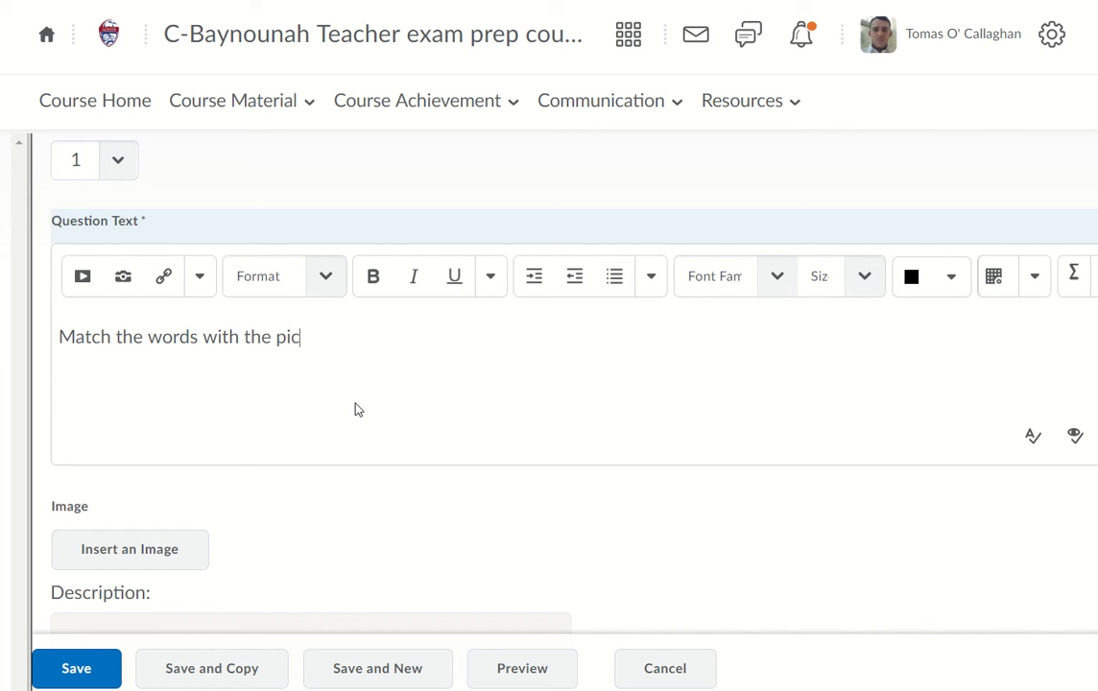
pyautogui.write('tures.')
pyautogui.scroll(-3, 785, 512)
pyautogui.scroll(-1, 765, 307)
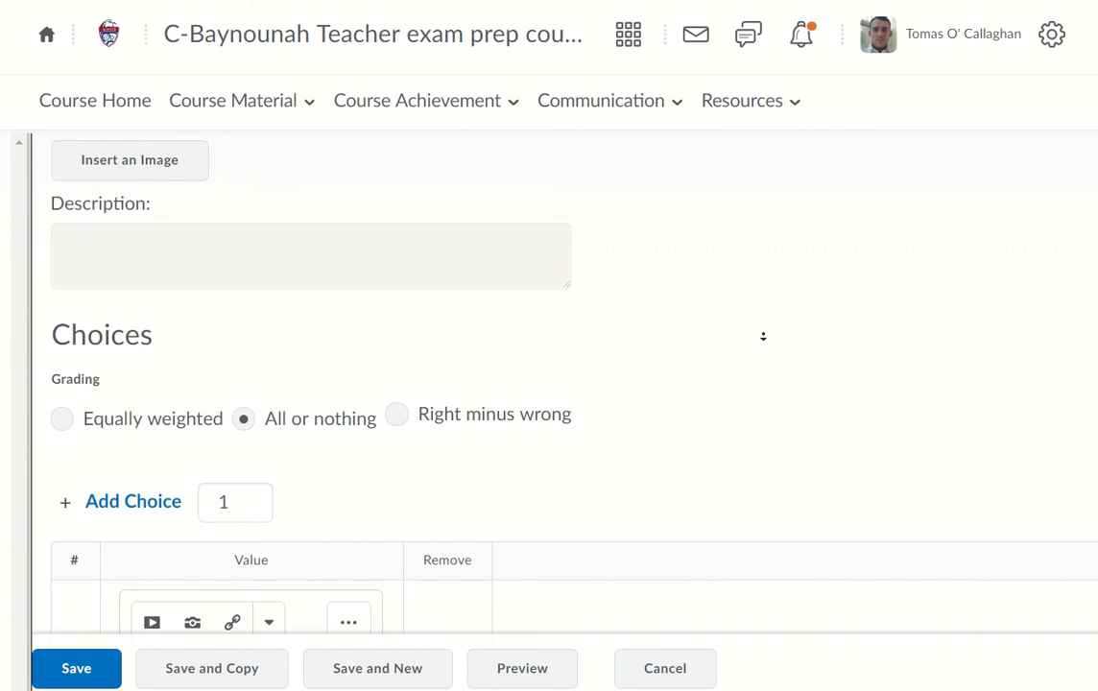
pyautogui.scroll(-5, 763, 336)
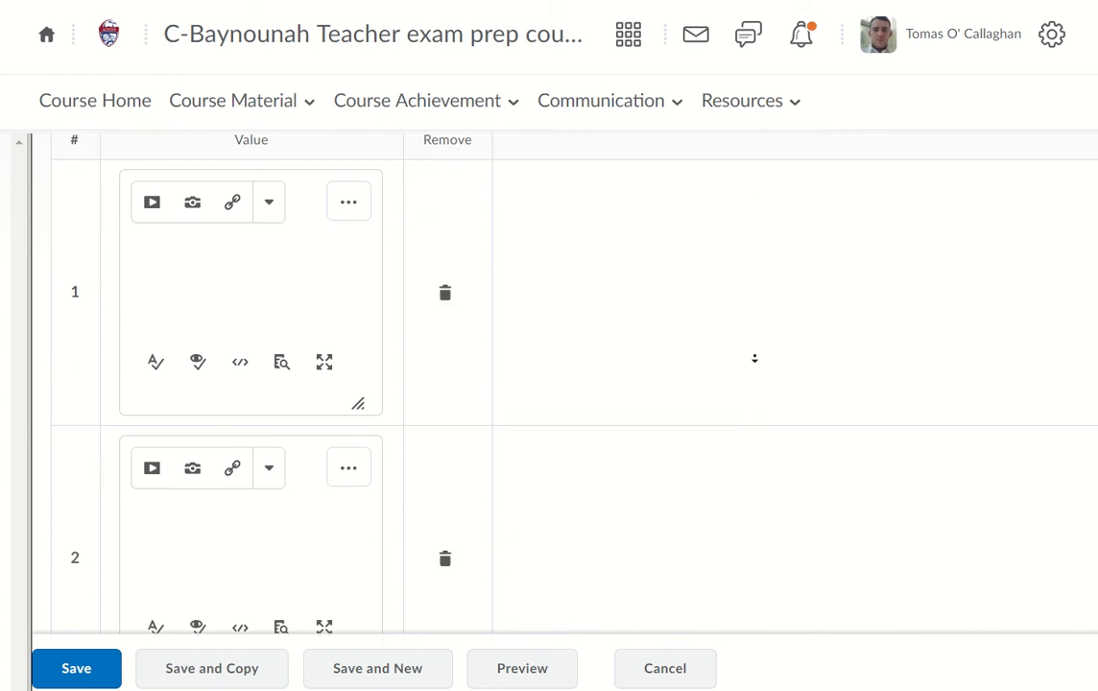
pyautogui.scroll(-1, 754, 358)
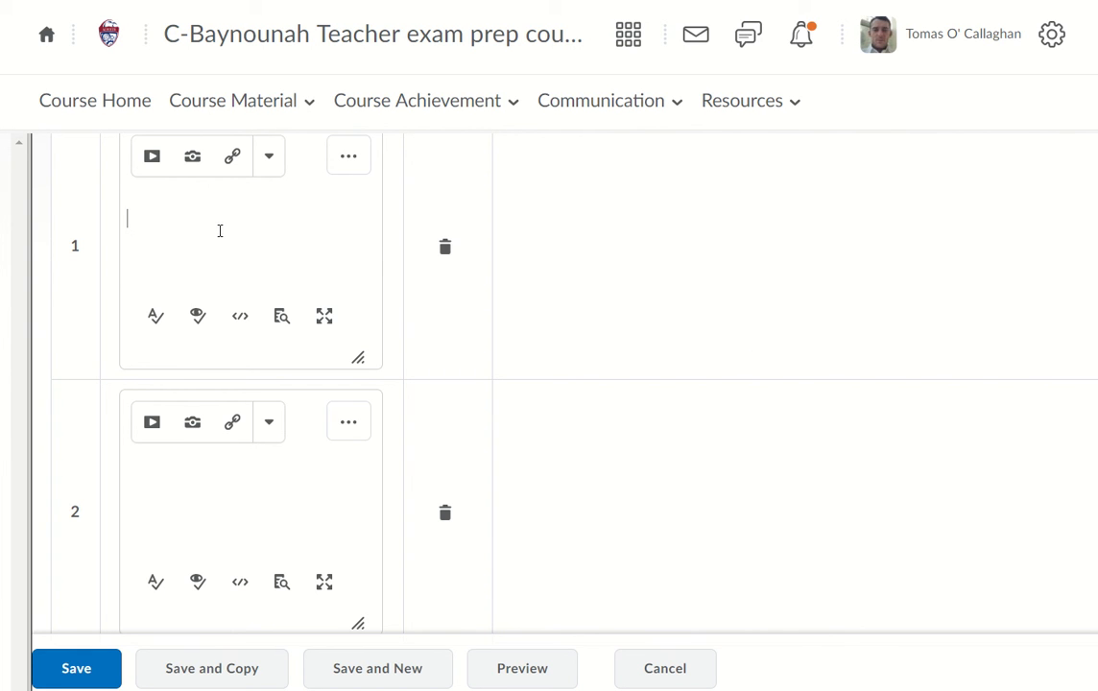
pyautogui.write('sdlfj;lsa')
pyautogui.press('BackSpace')
pyautogui.press('BackSpace')
pyautogui.press('BackSpace')
pyautogui.press('BackSpace')
pyautogui.press('BackSpace')
pyautogui.press('BackSpace')
pyautogui.press('BackSpace')
# - Insert the image 3m-fo.jpg from the computer into the first choice, marked as decorative and saved as a new file
pyautogui.click(193, 158)
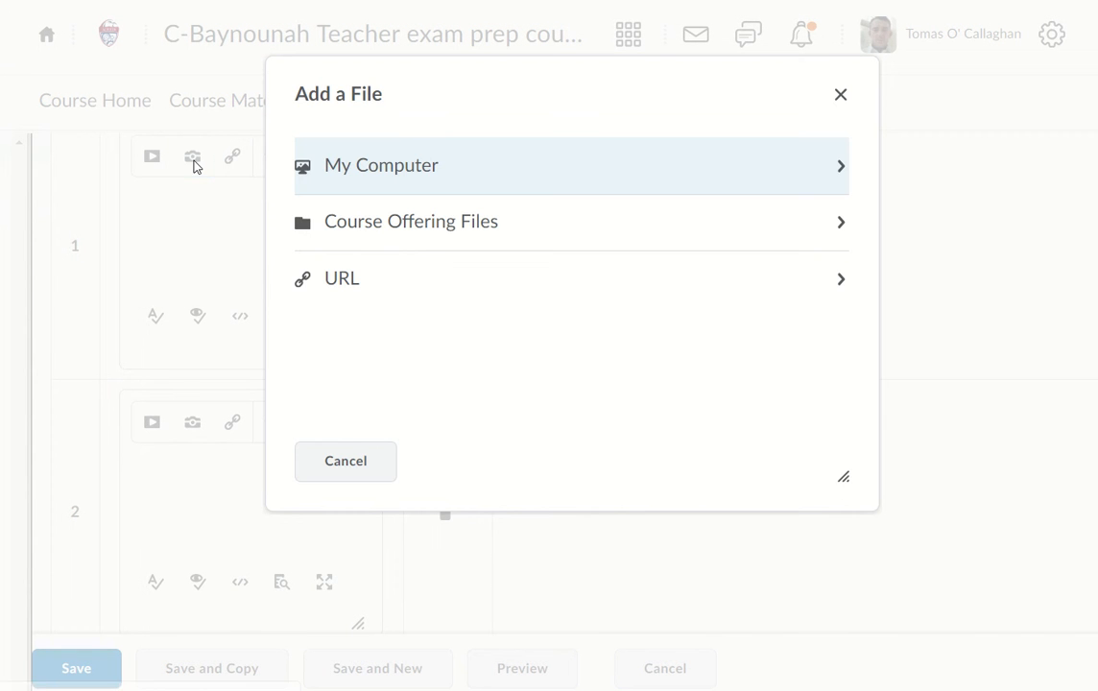
pyautogui.click(381, 170)
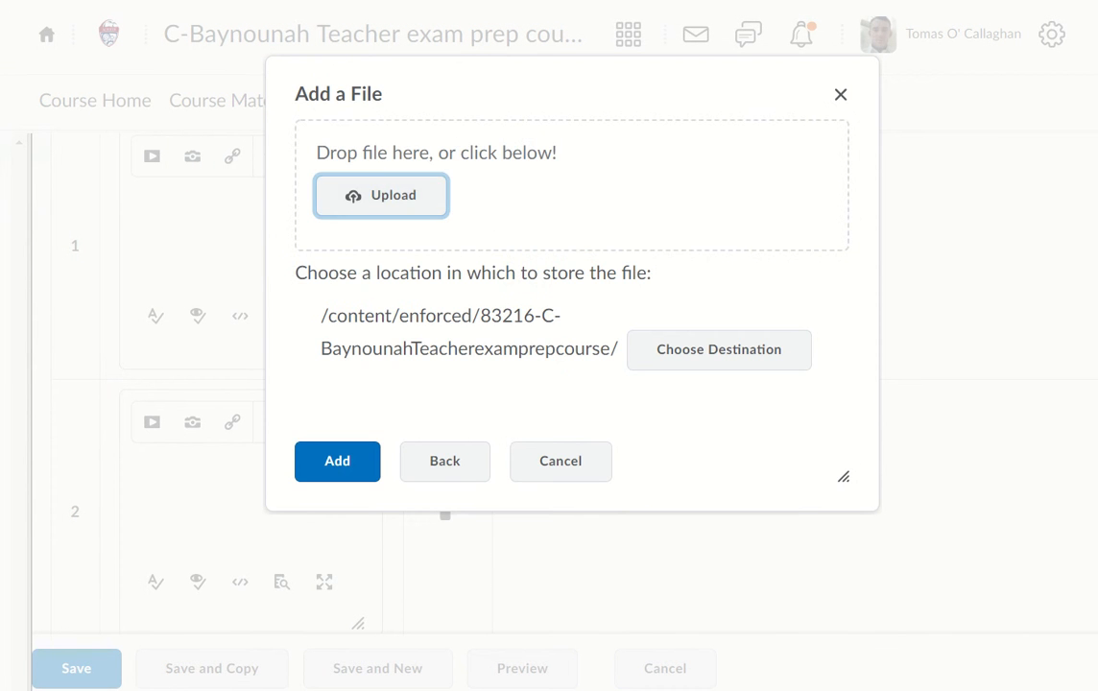
pyautogui.click(392, 196)
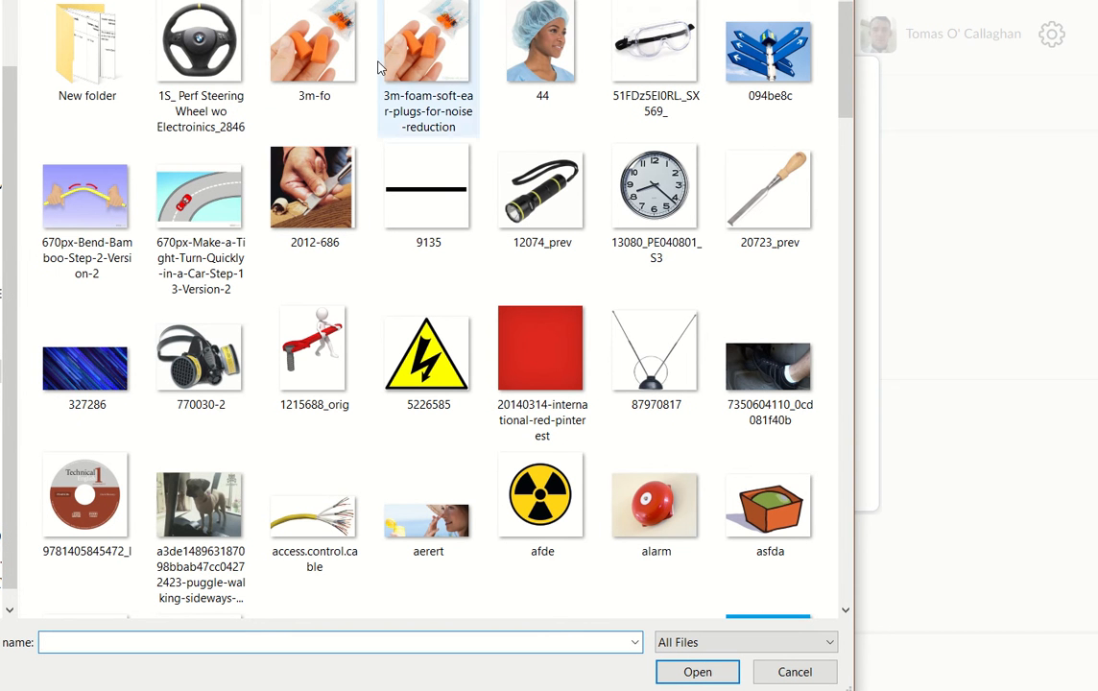
pyautogui.doubleClick(281, 41)
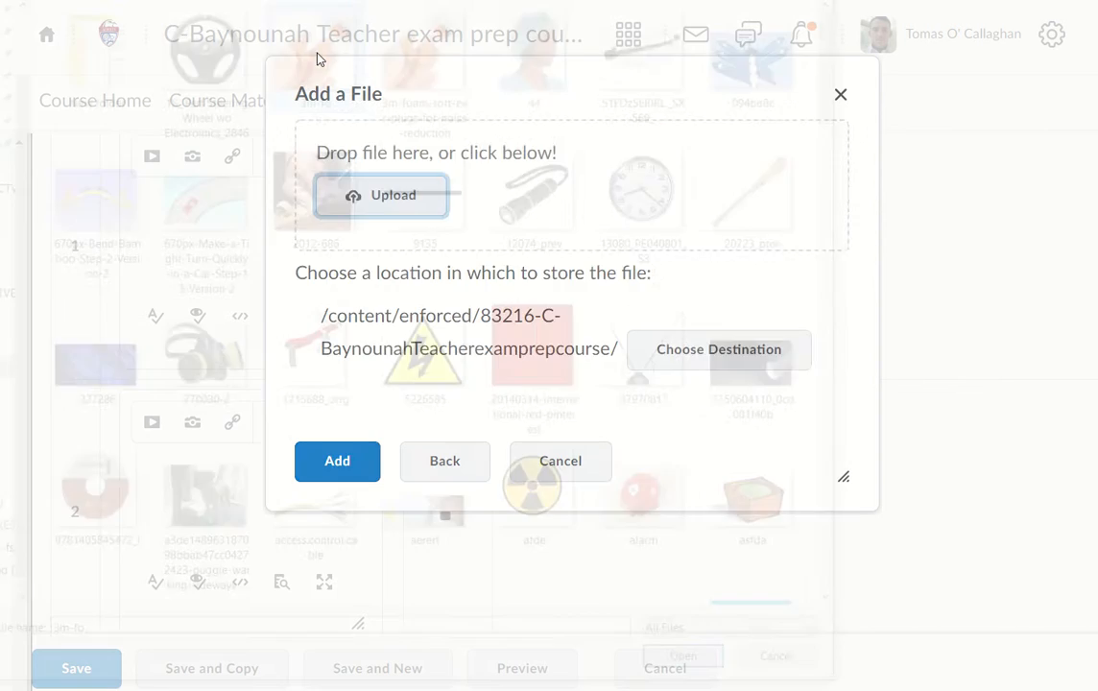
pyautogui.click(342, 467)
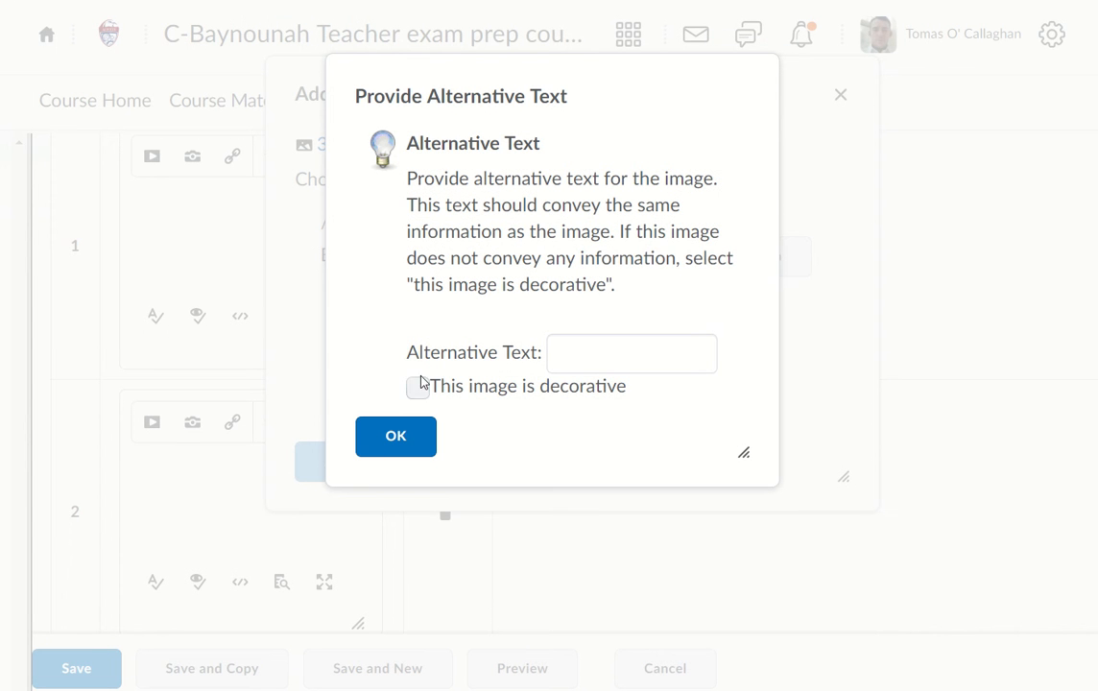
pyautogui.click(420, 391)
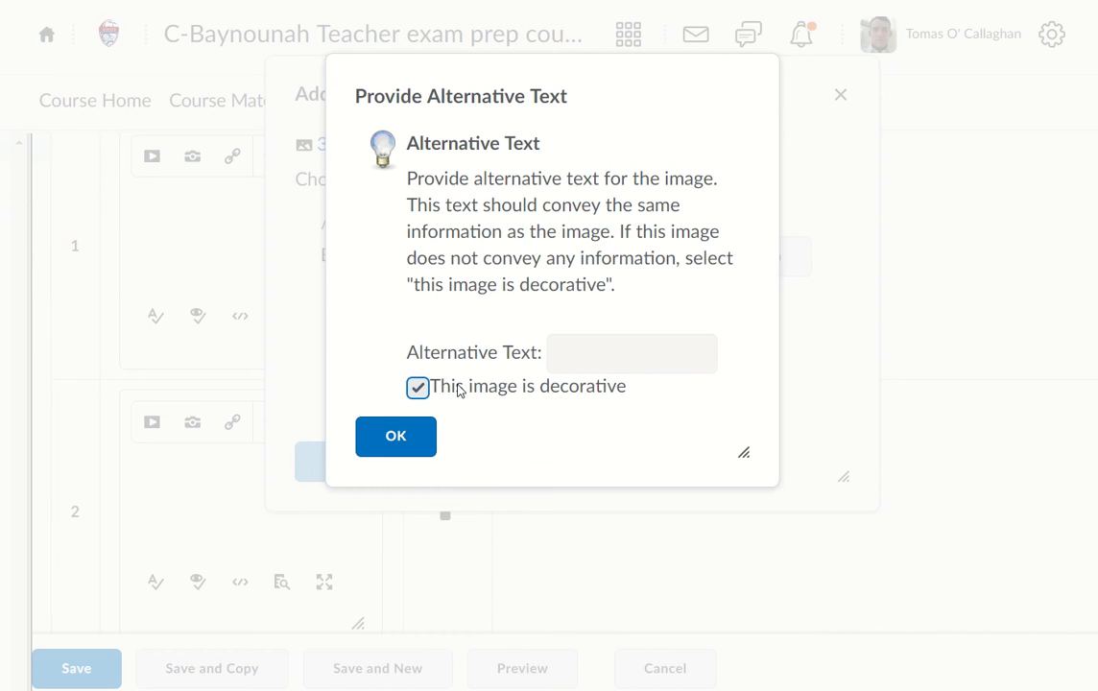
pyautogui.click(408, 448)
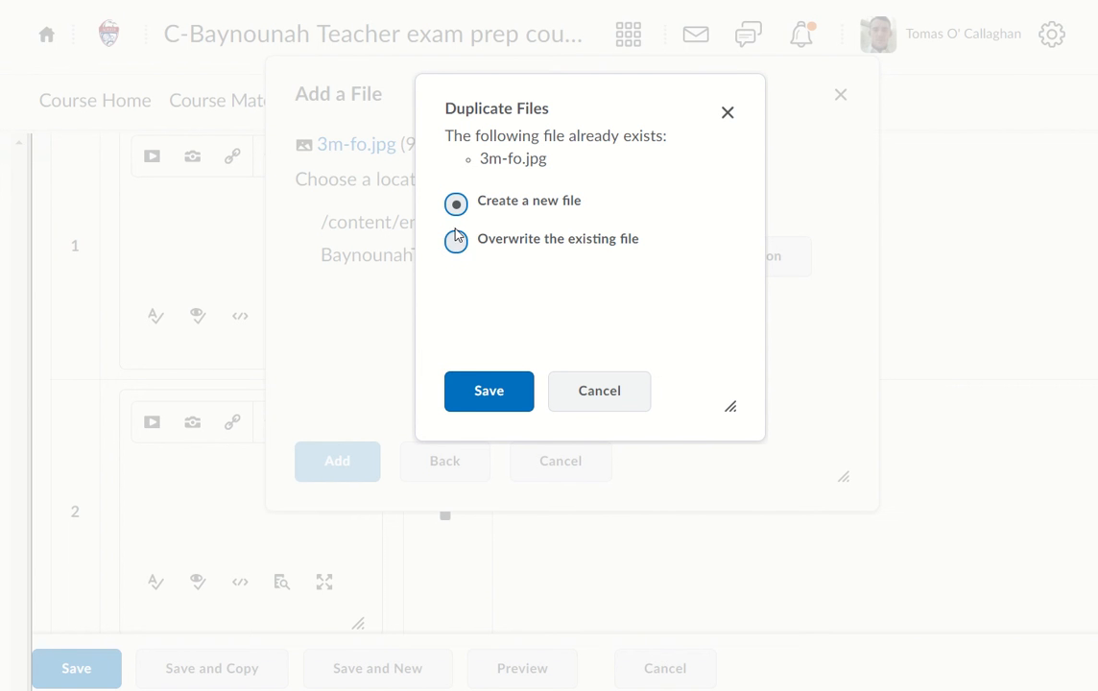
pyautogui.click(487, 389)
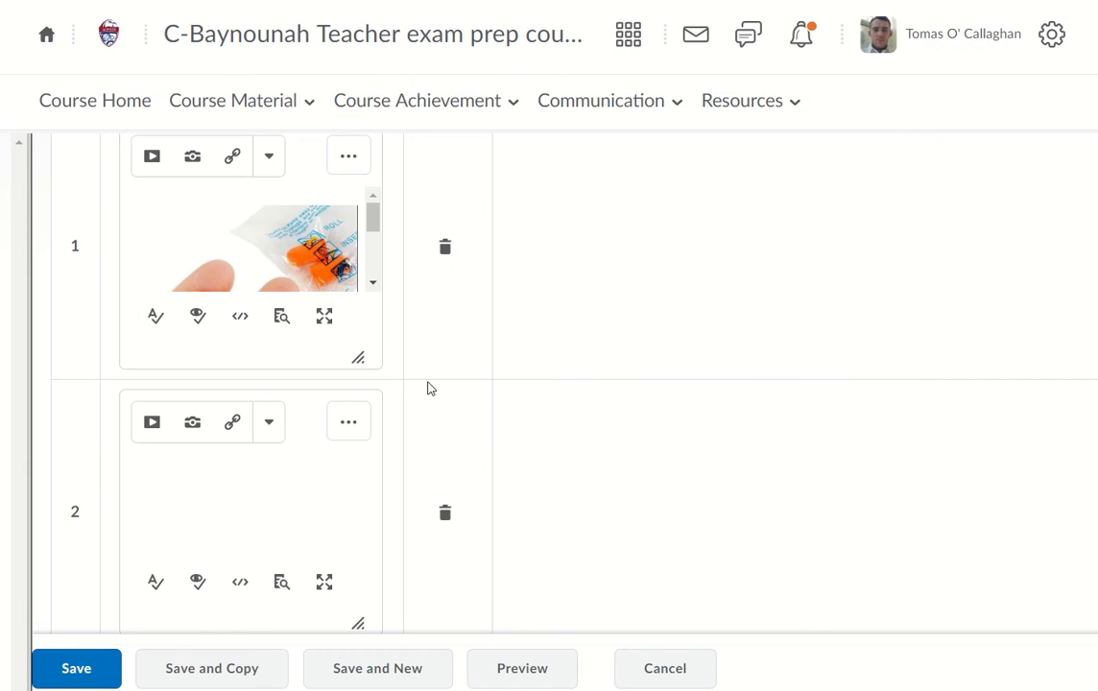
# - Shrink the earplug image in the first choice to about a third of its width in the full-screen editor, then return to the question form
pyautogui.click(293, 231)
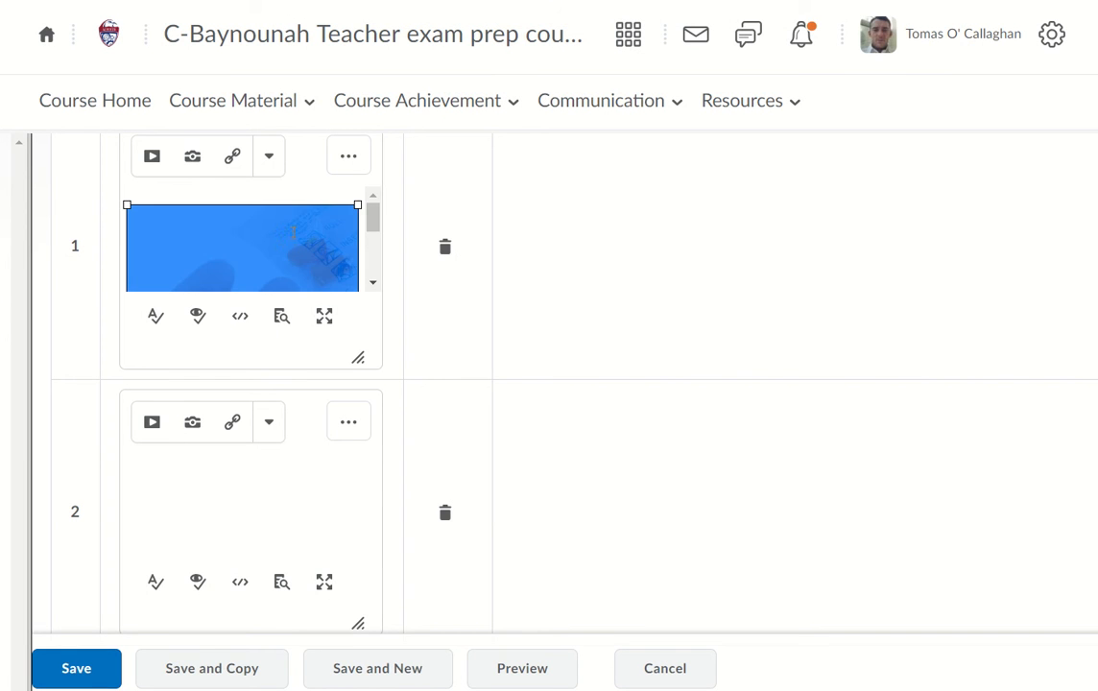
pyautogui.click(324, 319)
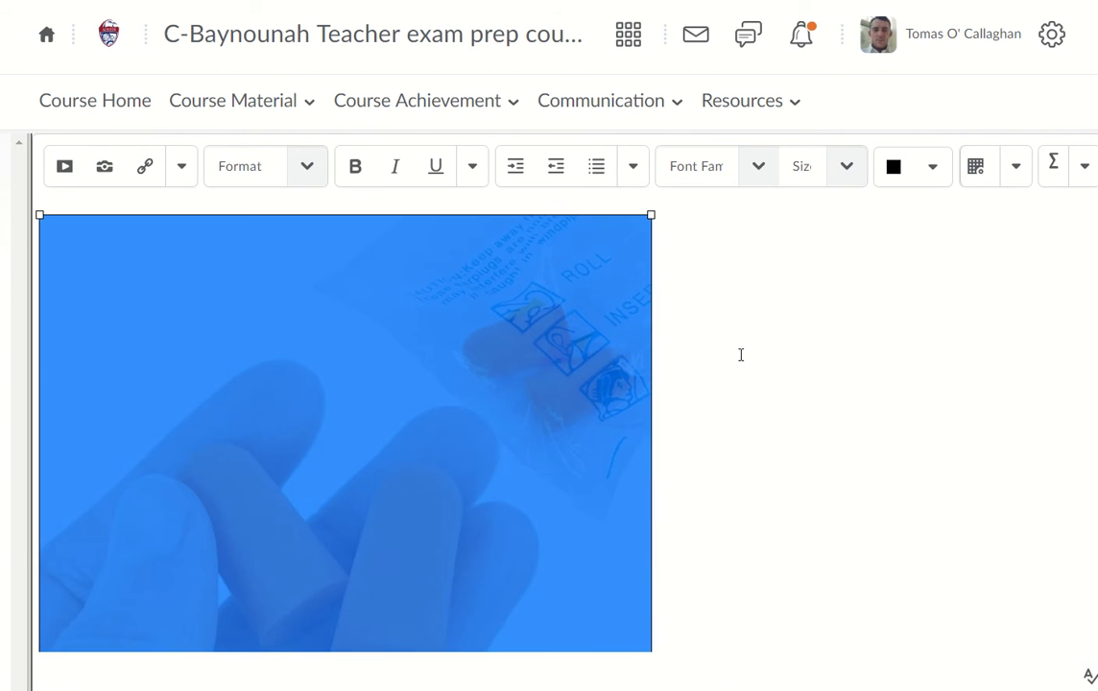
pyautogui.click(719, 336)
pyautogui.click(480, 422)
pyautogui.moveTo(652, 213); pyautogui.dragTo(449, 256)
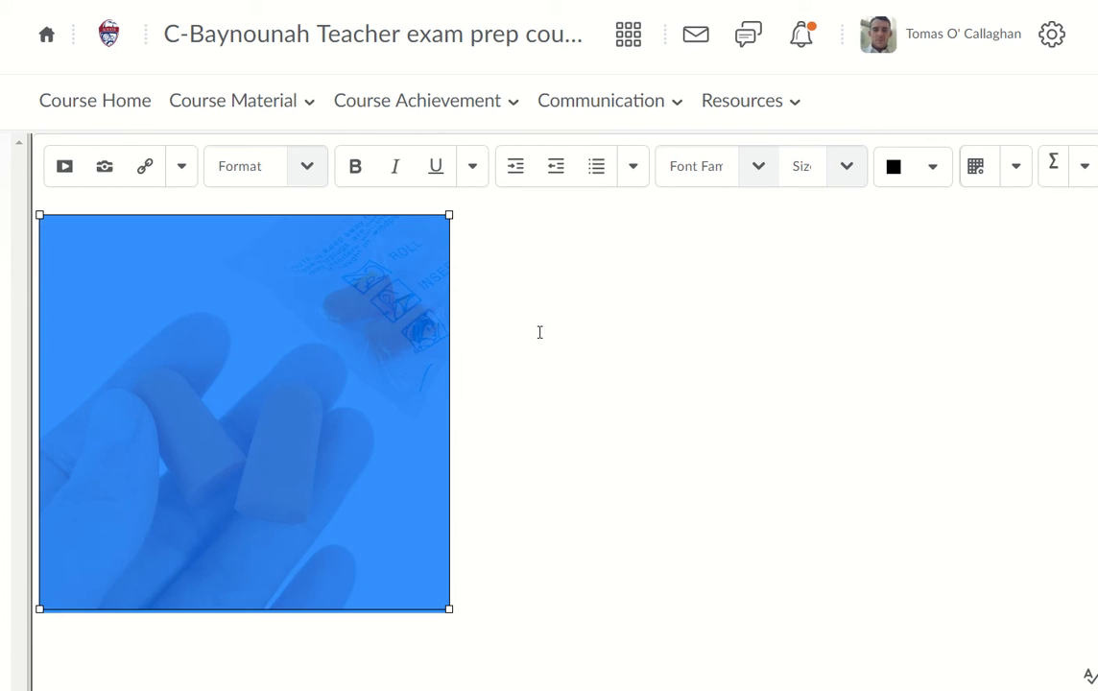
pyautogui.click(485, 325)
pyautogui.click(406, 571)
pyautogui.moveTo(449, 610); pyautogui.dragTo(287, 424)
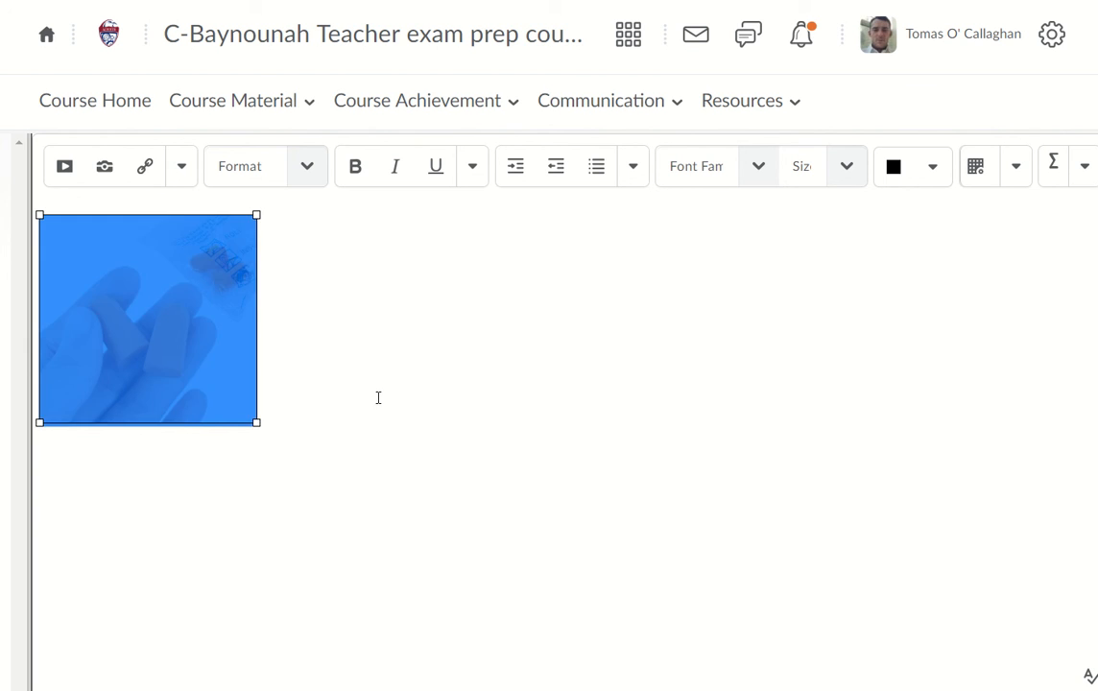
pyautogui.click(378, 398)
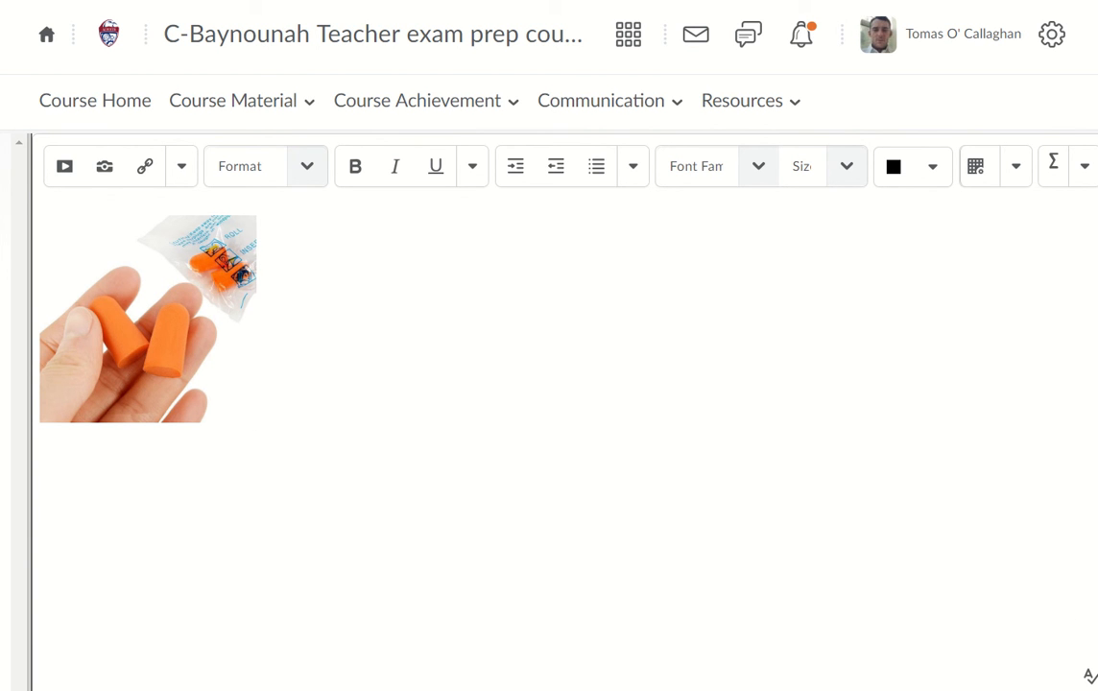
pyautogui.click(1097, 0)
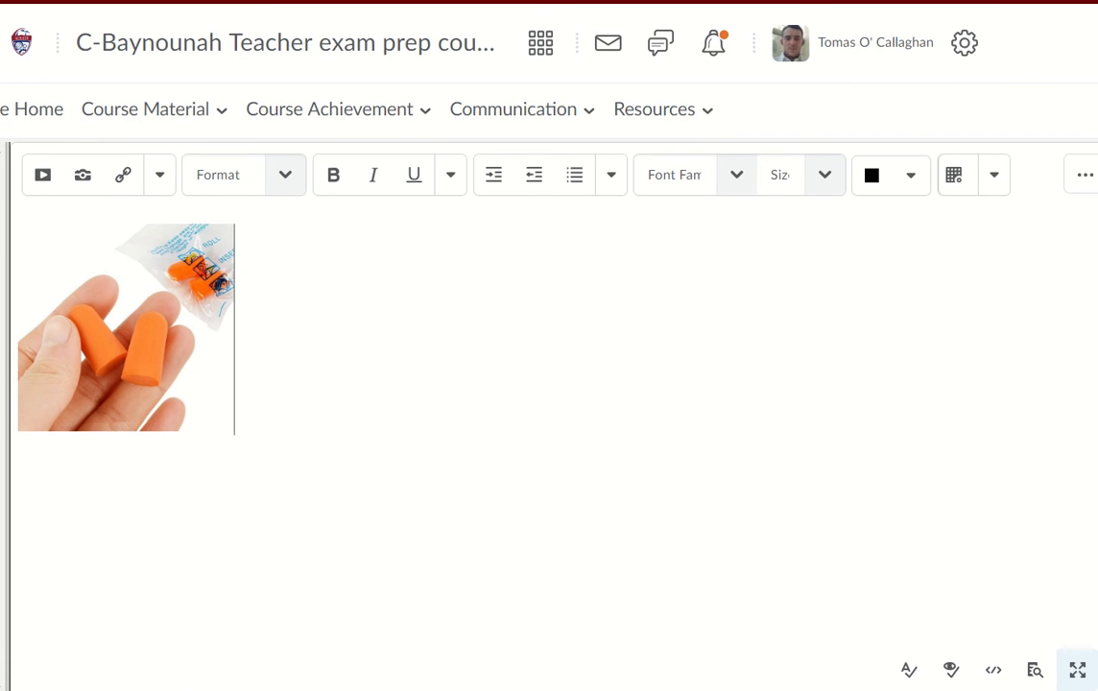
pyautogui.click(1077, 669)
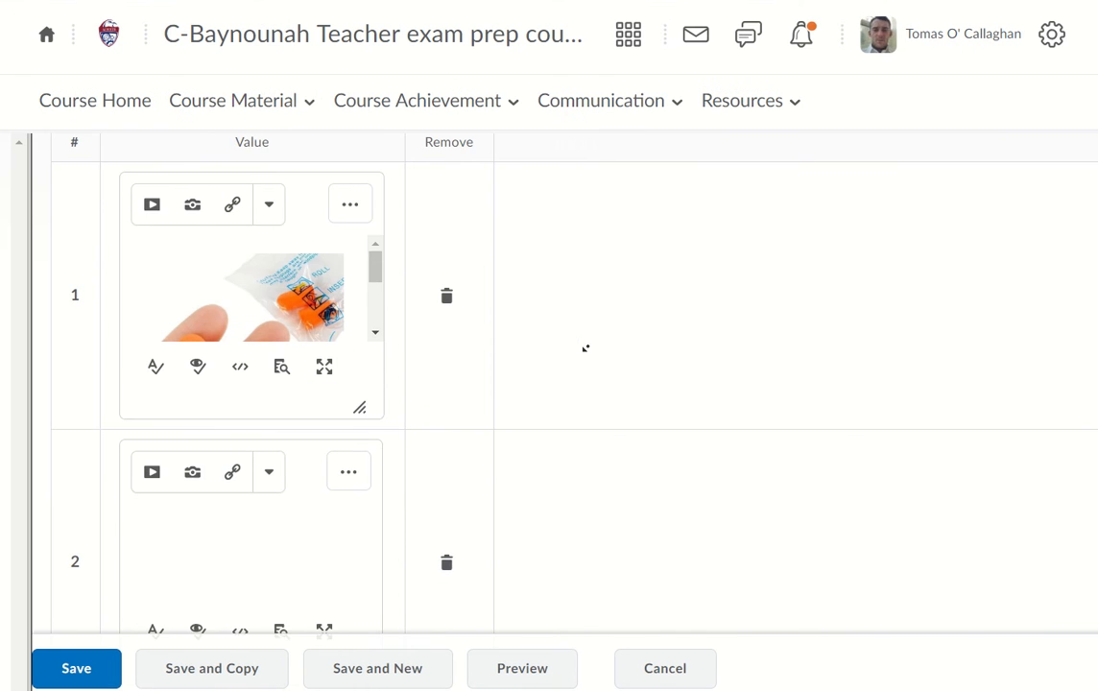
# - Insert the image 20140314-international-red-pinterest from the computer into the second choice, marked as decorative
pyautogui.scroll(-2, 584, 348)
pyautogui.scroll(-1, 547, 341)
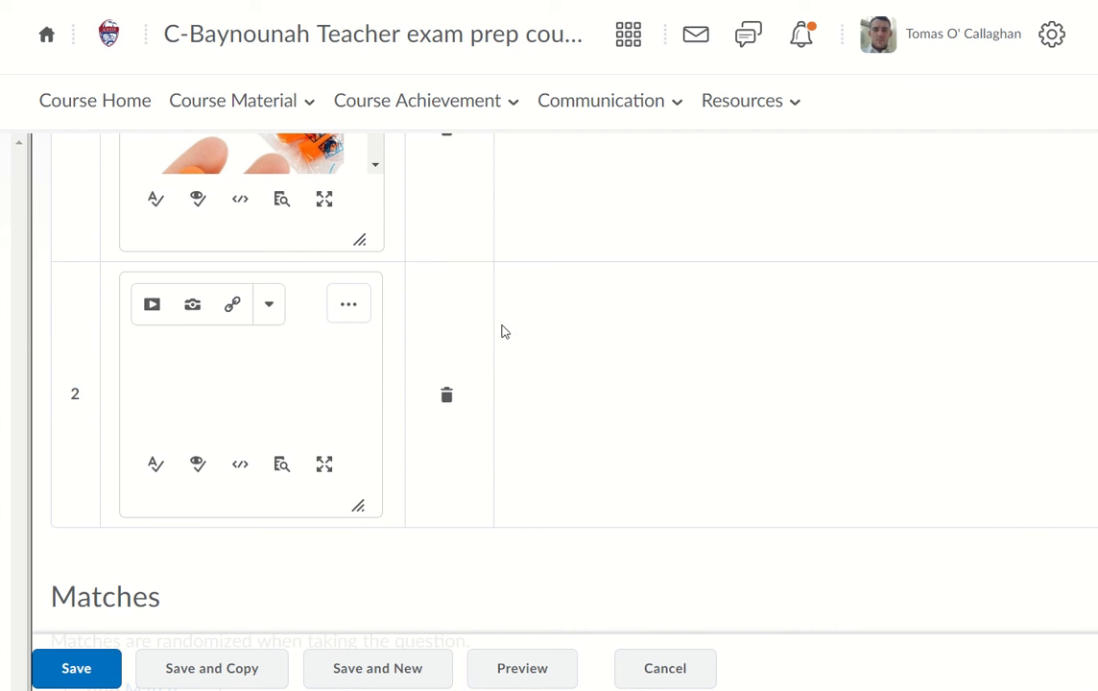
pyautogui.click(189, 316)
pyautogui.click(390, 182)
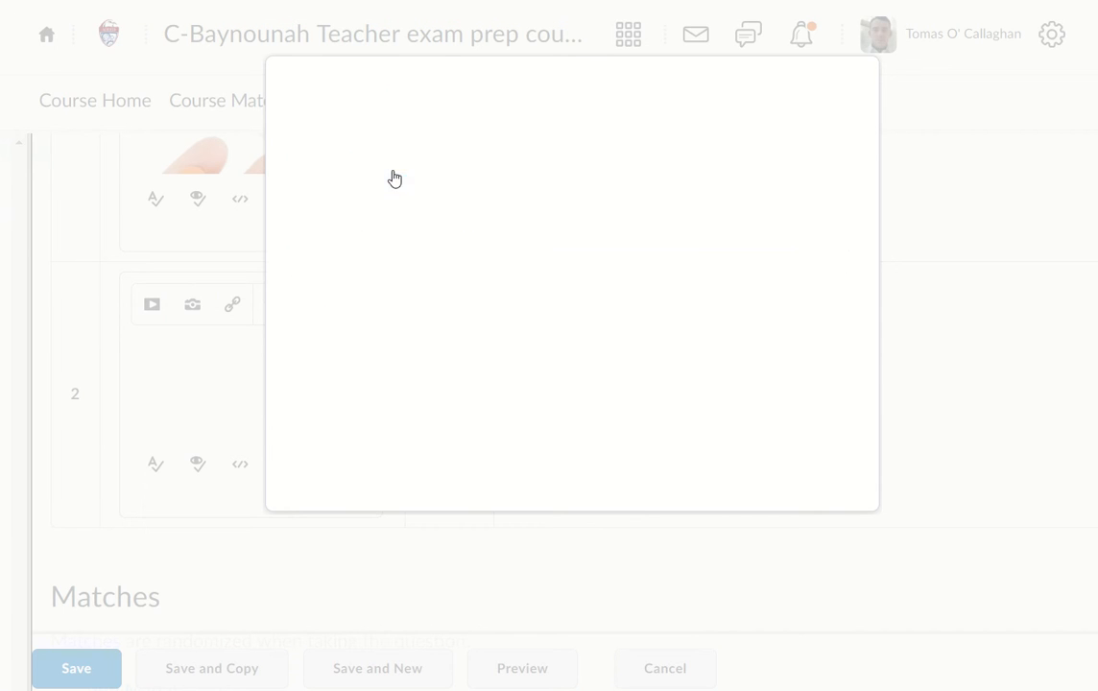
pyautogui.click(379, 194)
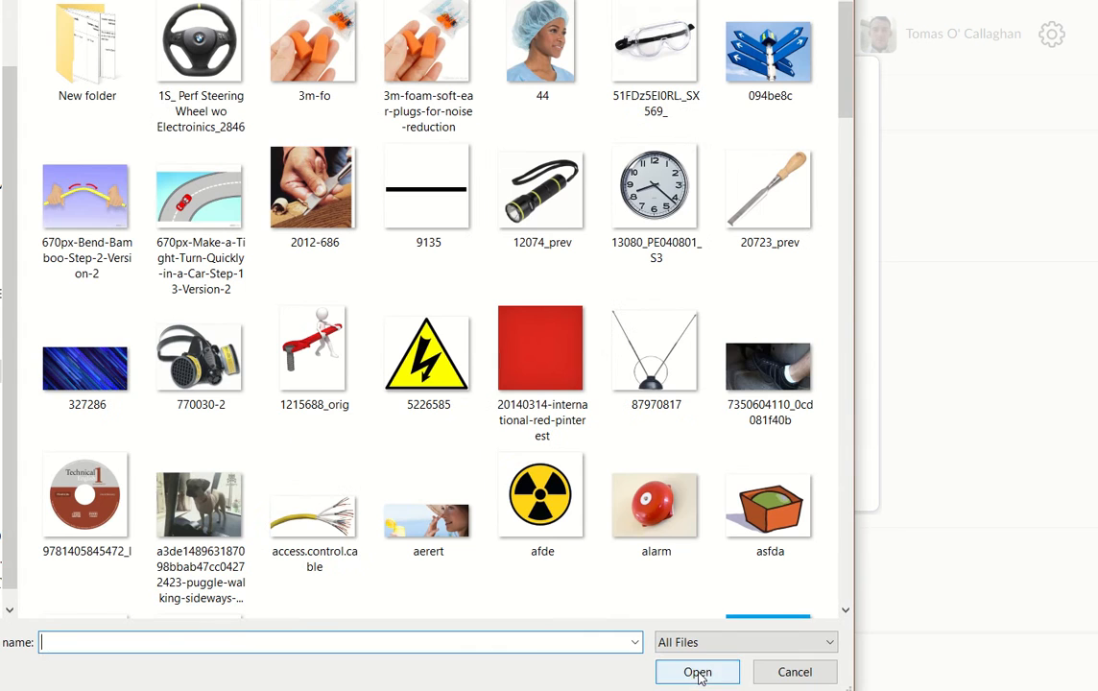
pyautogui.click(534, 369)
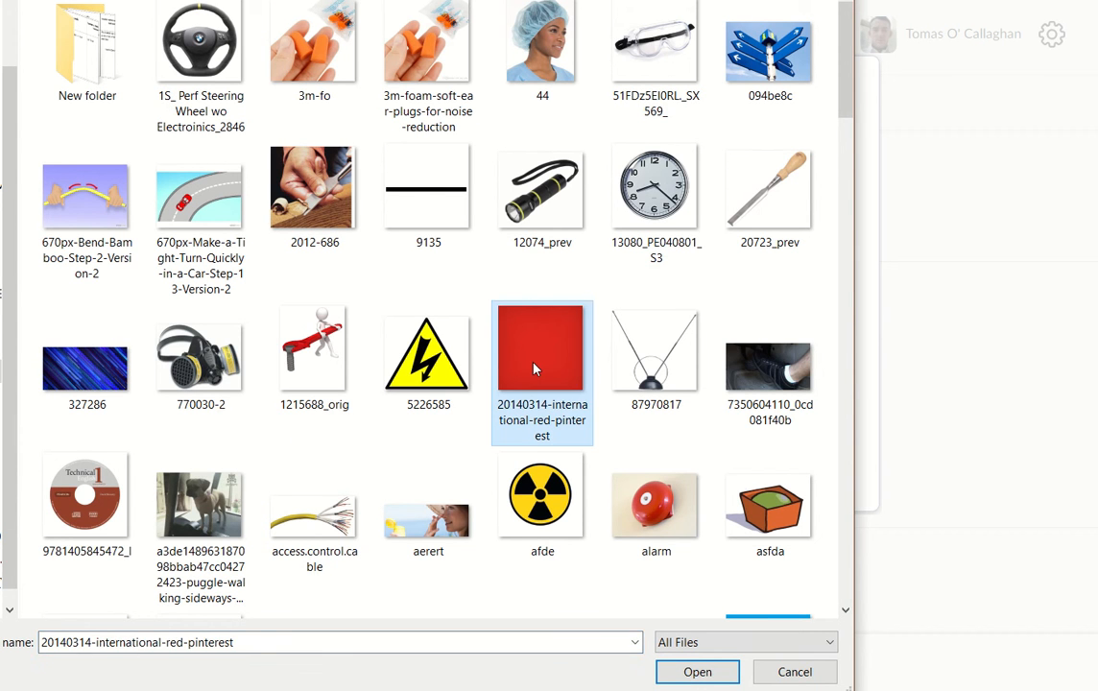
pyautogui.doubleClick(535, 370)
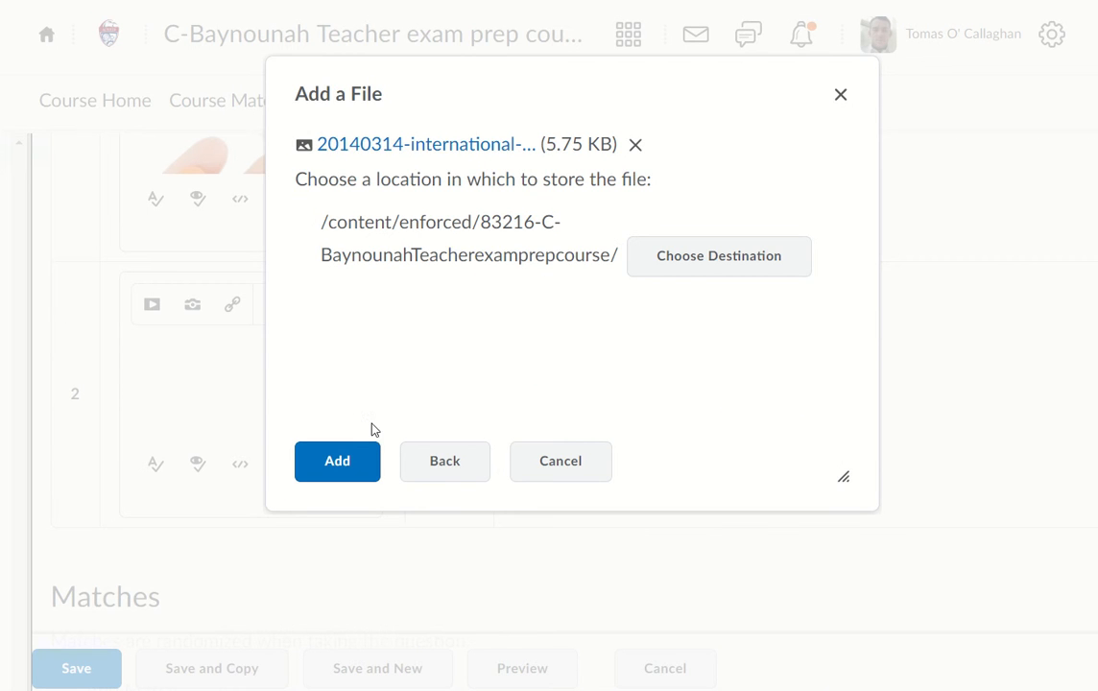
pyautogui.click(349, 466)
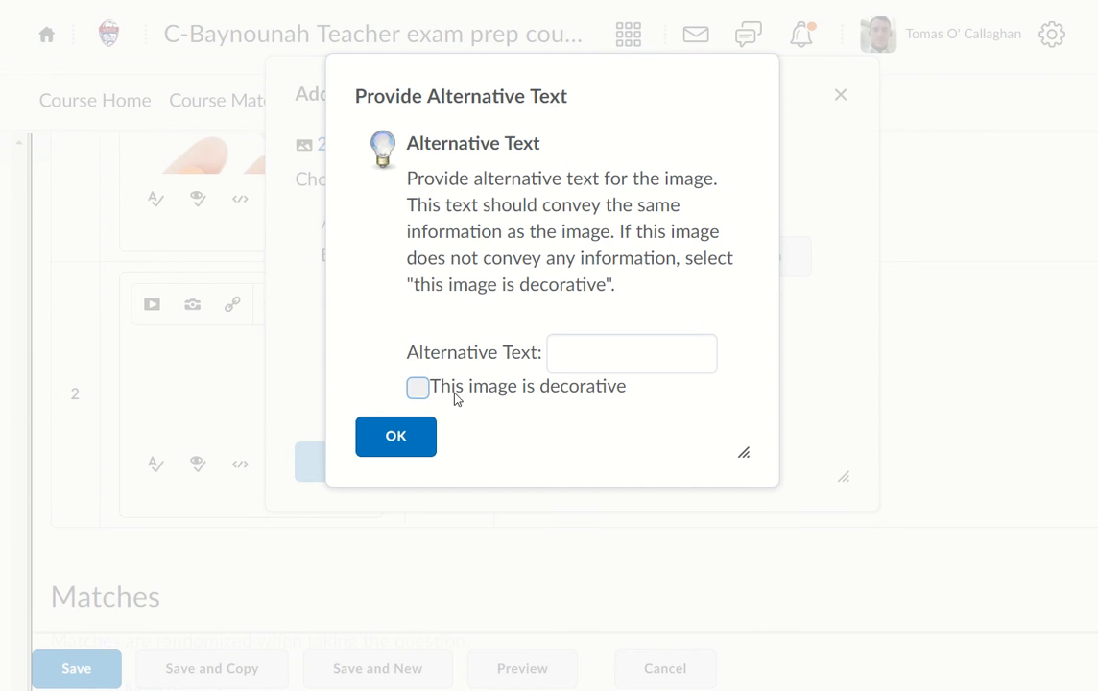
pyautogui.click(460, 396)
pyautogui.click(393, 445)
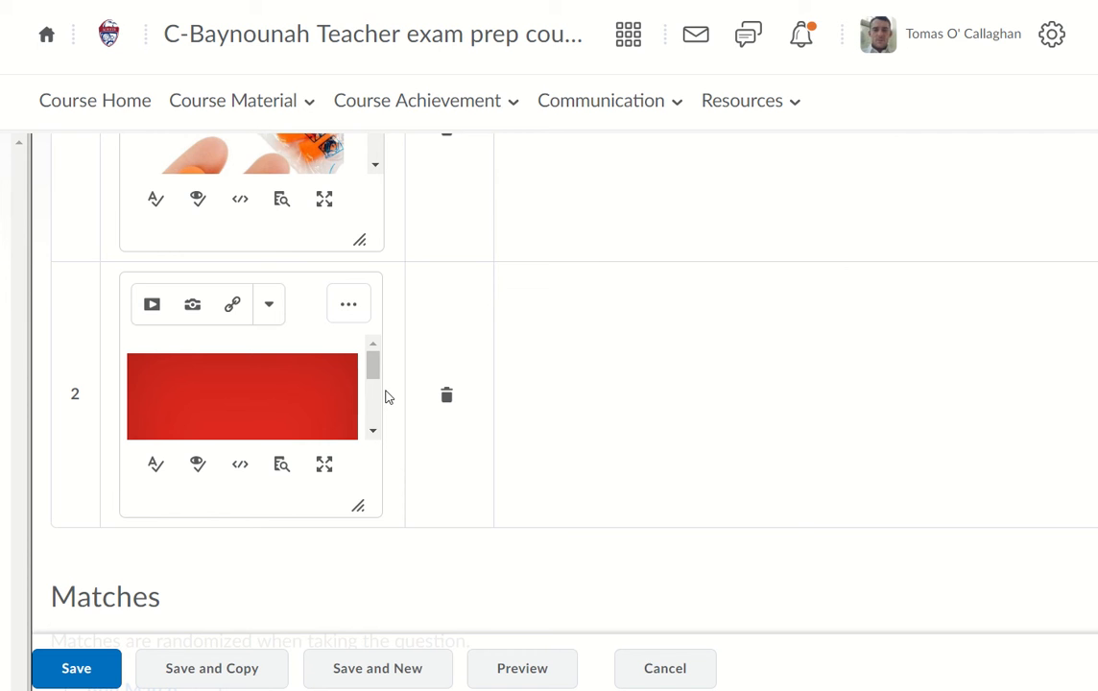
# - Shrink the red image in the second choice to a little over half its width in the full-screen editor and return to the form
pyautogui.click(325, 464)
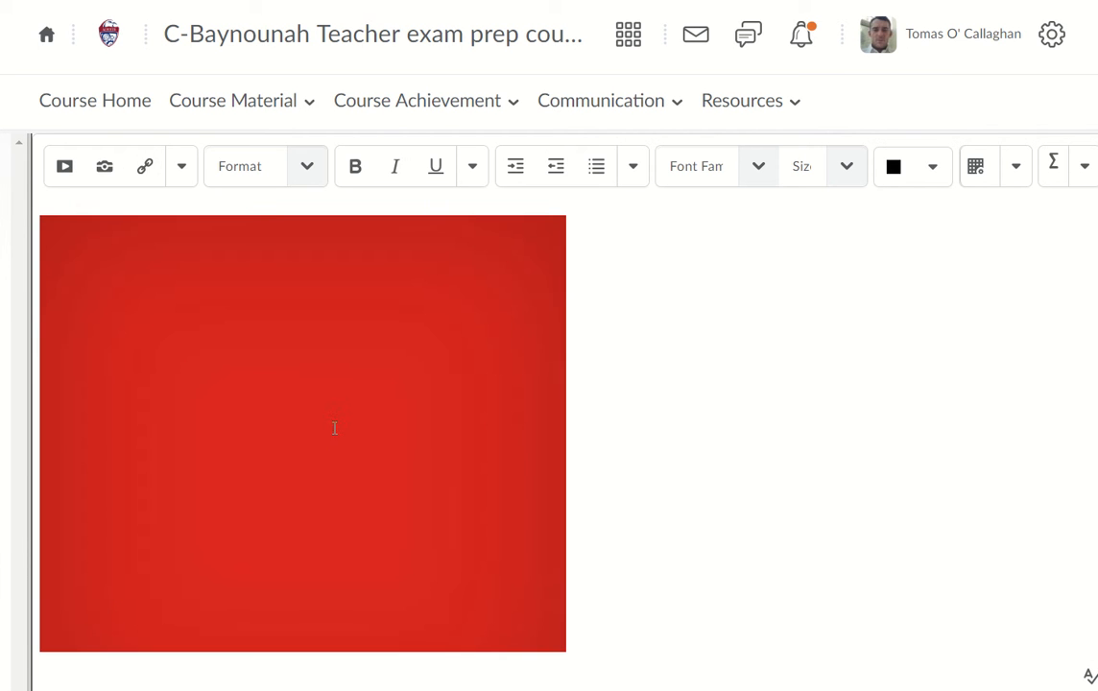
pyautogui.click(374, 422)
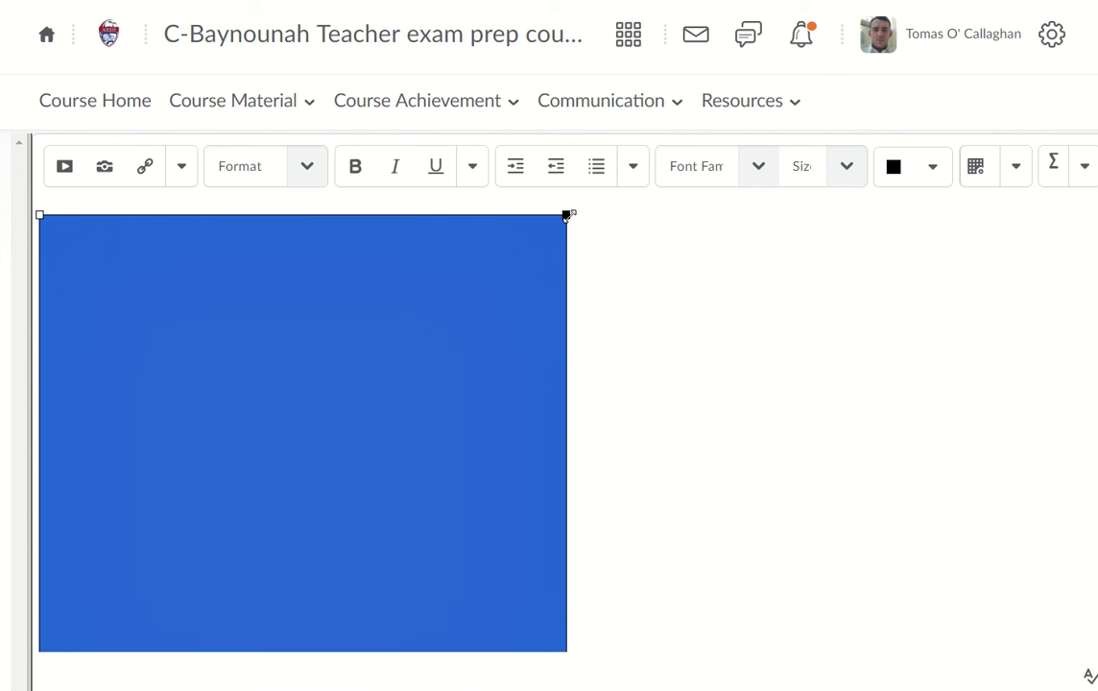
pyautogui.moveTo(568, 213); pyautogui.dragTo(324, 382)
pyautogui.click(534, 368)
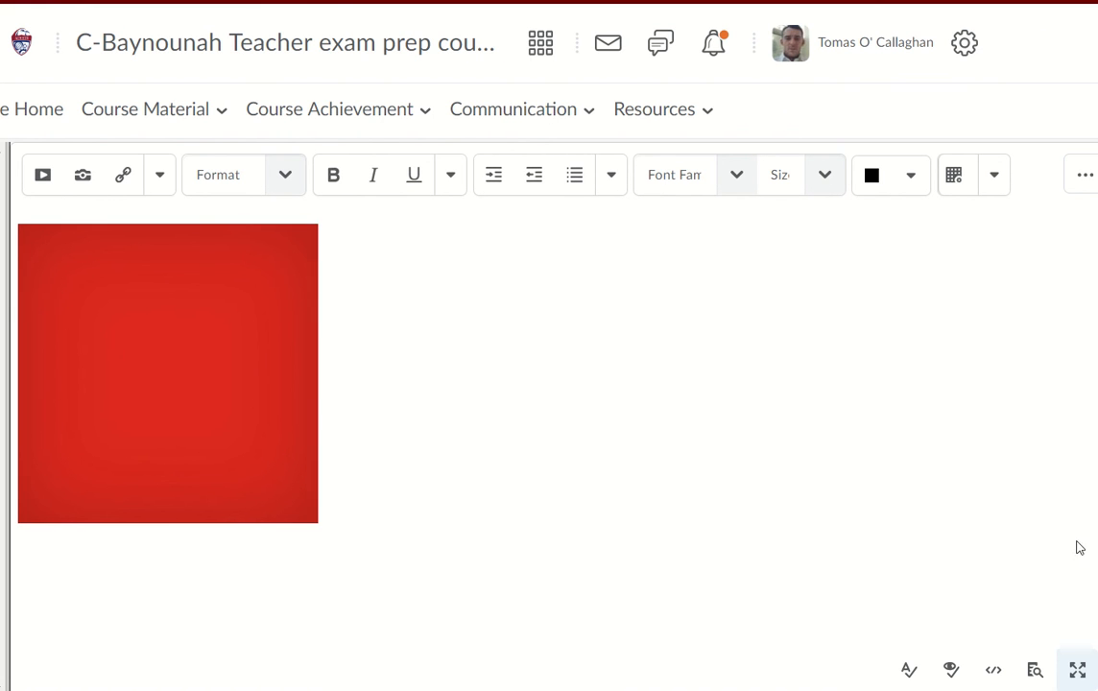
pyautogui.click(1075, 670)
pyautogui.click(702, 460)
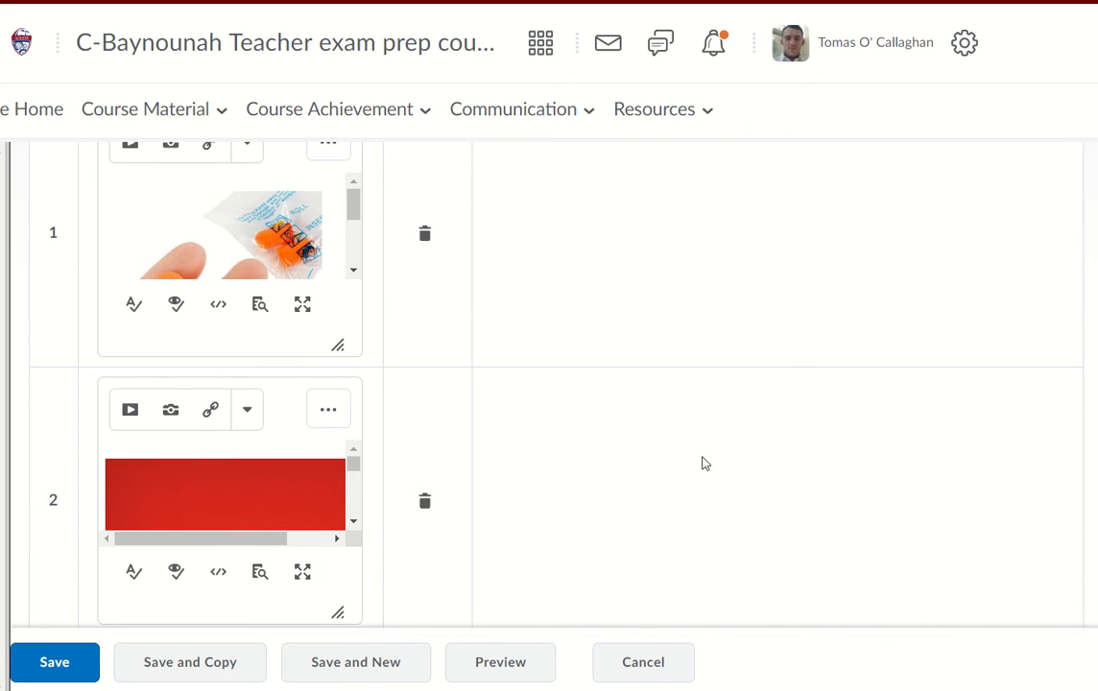
# - Fill the first match with "ear buds" and the second match with "red"
pyautogui.middleClick(599, 254)
pyautogui.scroll(-1, 598, 289)
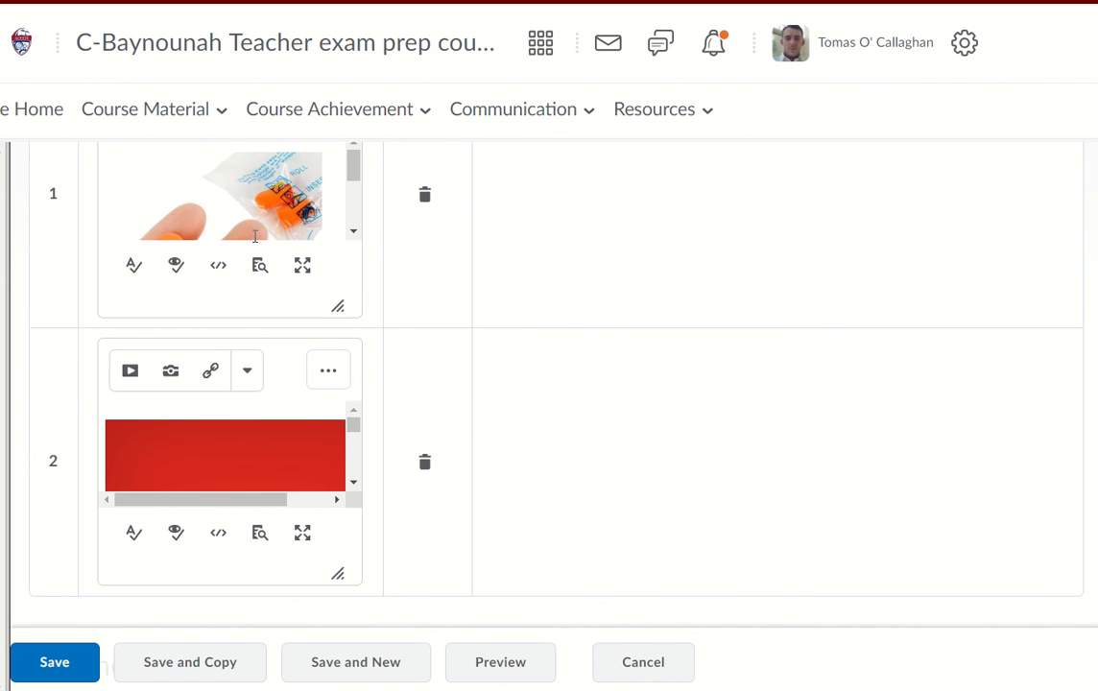
pyautogui.middleClick(561, 245)
pyautogui.scroll(-6, 552, 320)
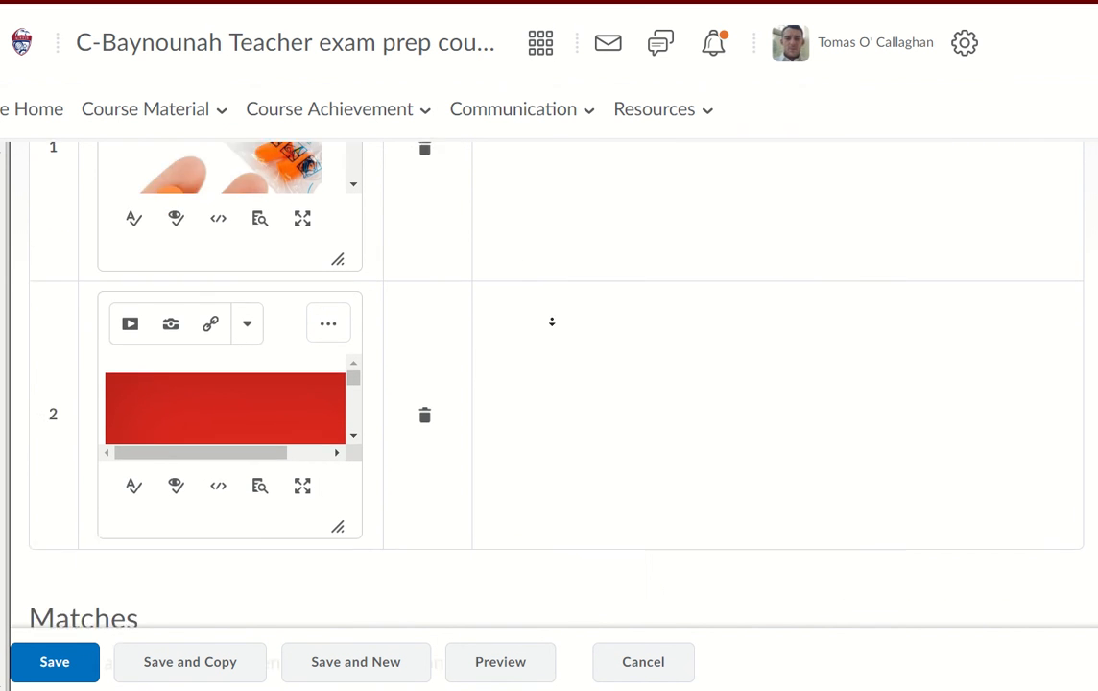
pyautogui.scroll(-8, 547, 341)
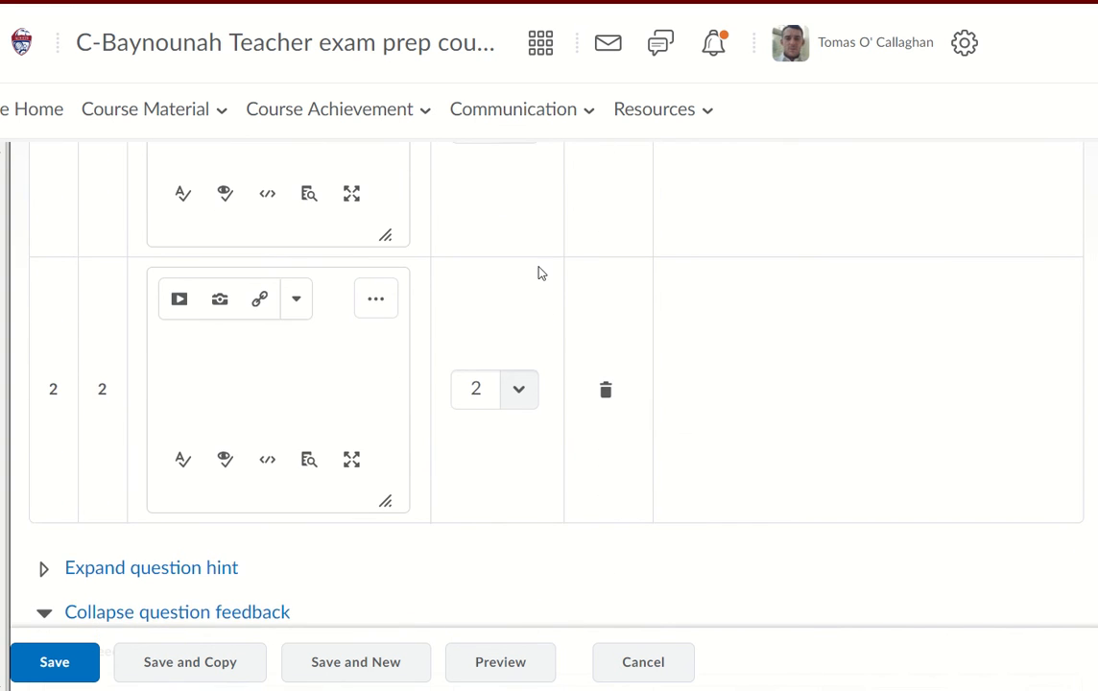
pyautogui.scroll(2, 534, 234)
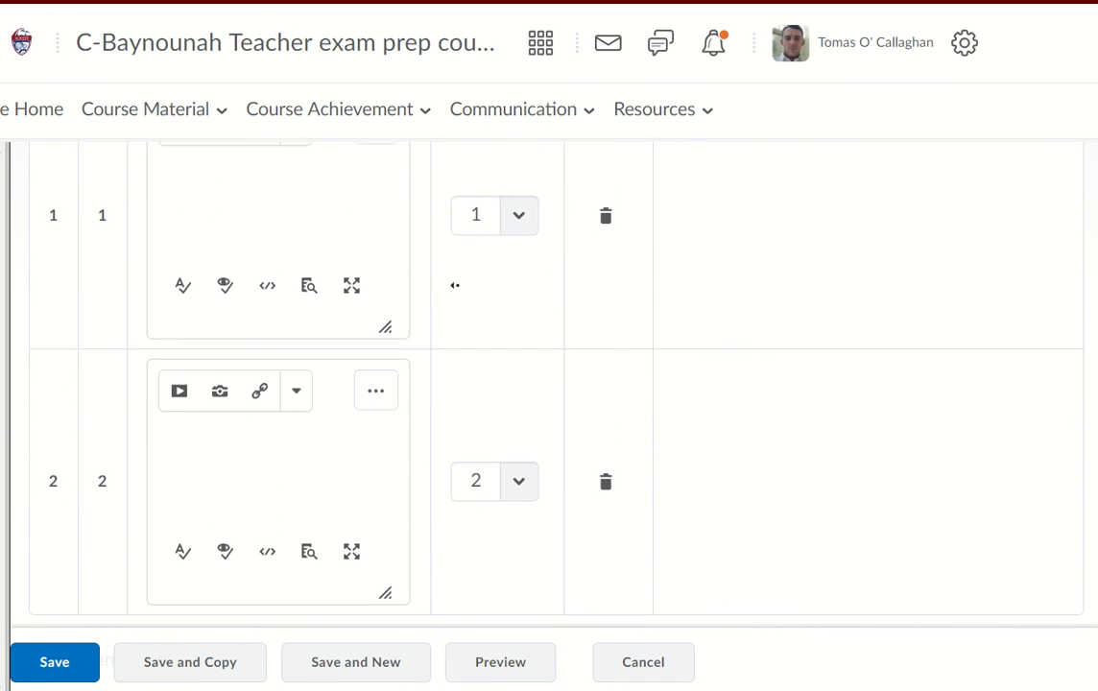
pyautogui.click(255, 208)
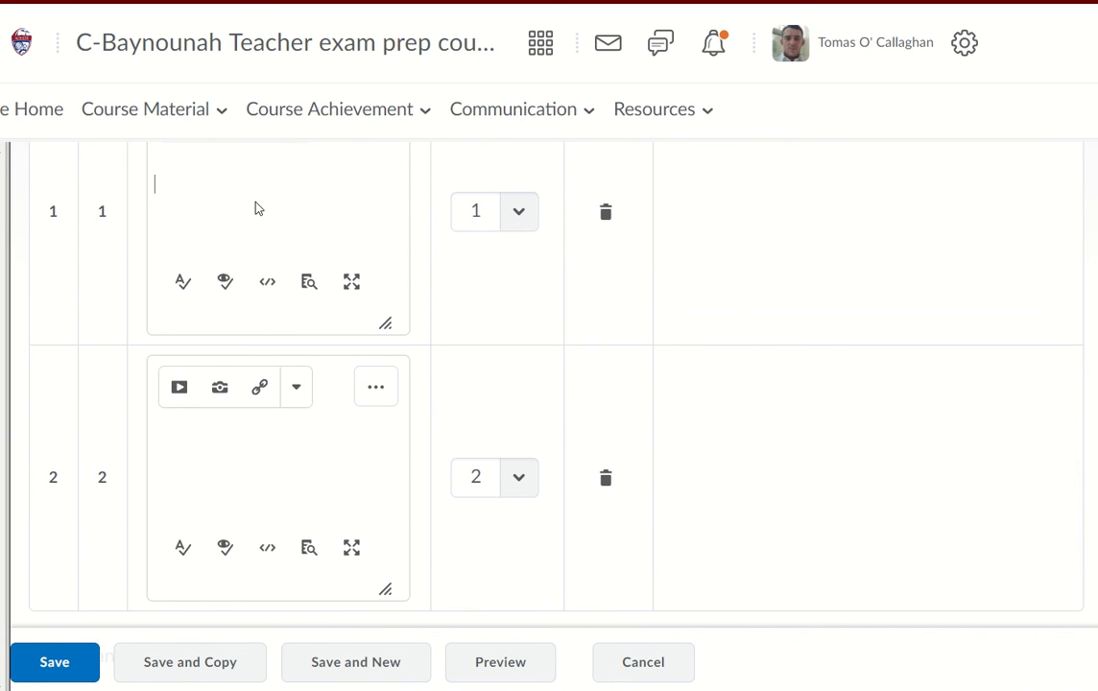
pyautogui.write('ear buds')
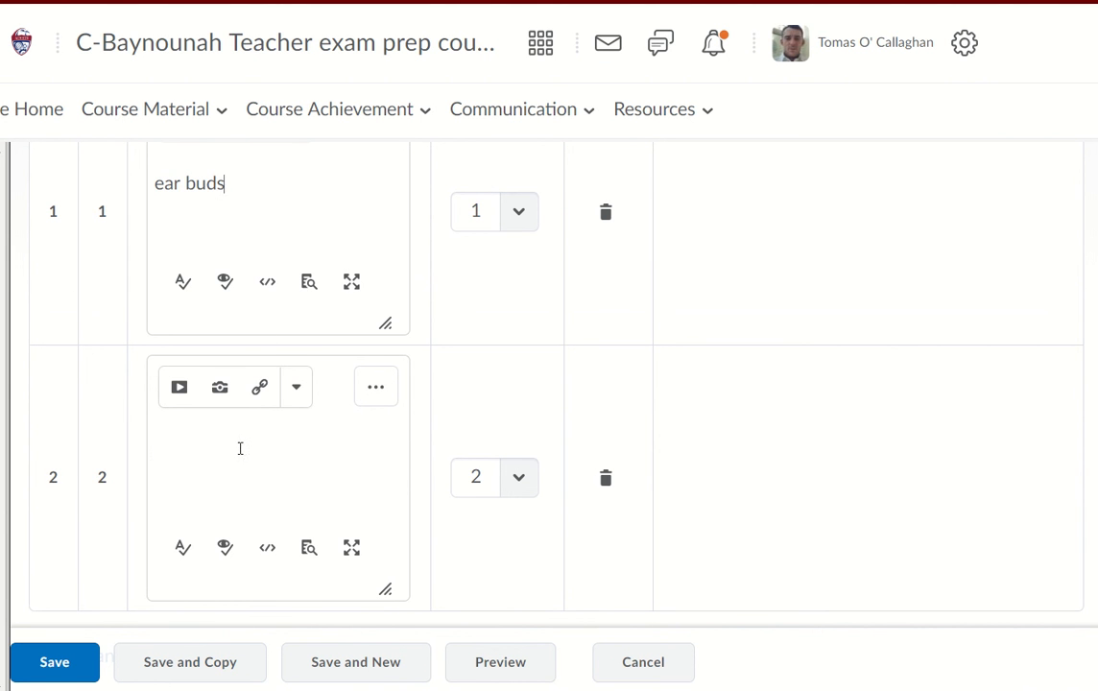
pyautogui.click(240, 448)
pyautogui.write('red')
# - Review the picture choices, the note on match randomization and the correct choice assigned to each match
pyautogui.middleClick(823, 372)
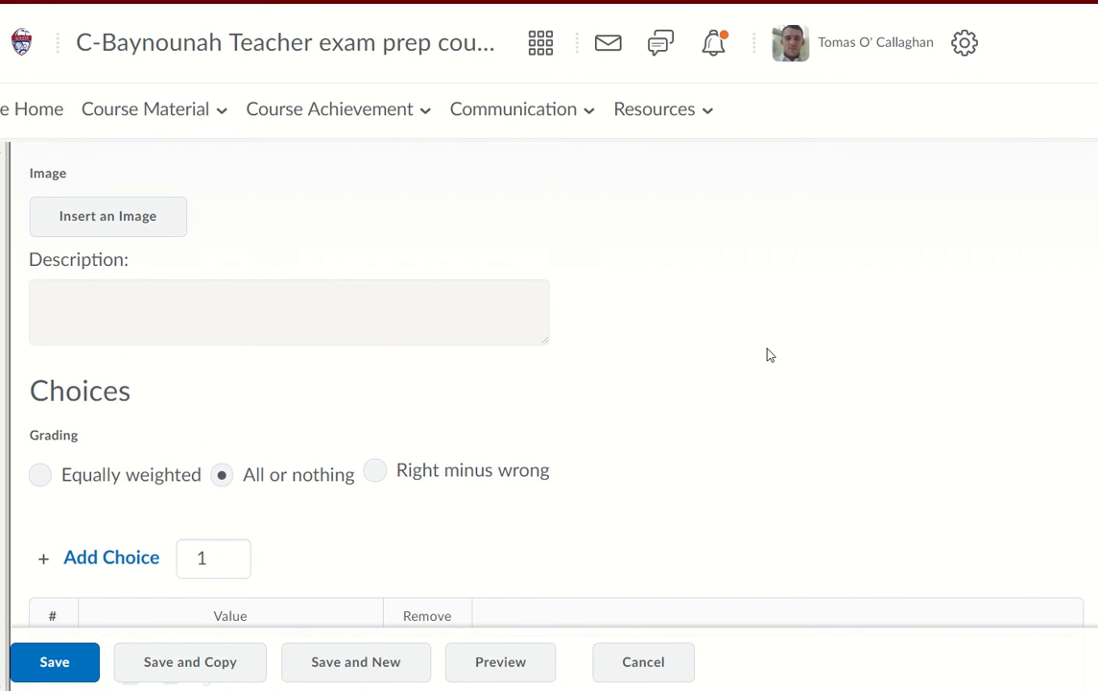
pyautogui.middleClick(730, 370)
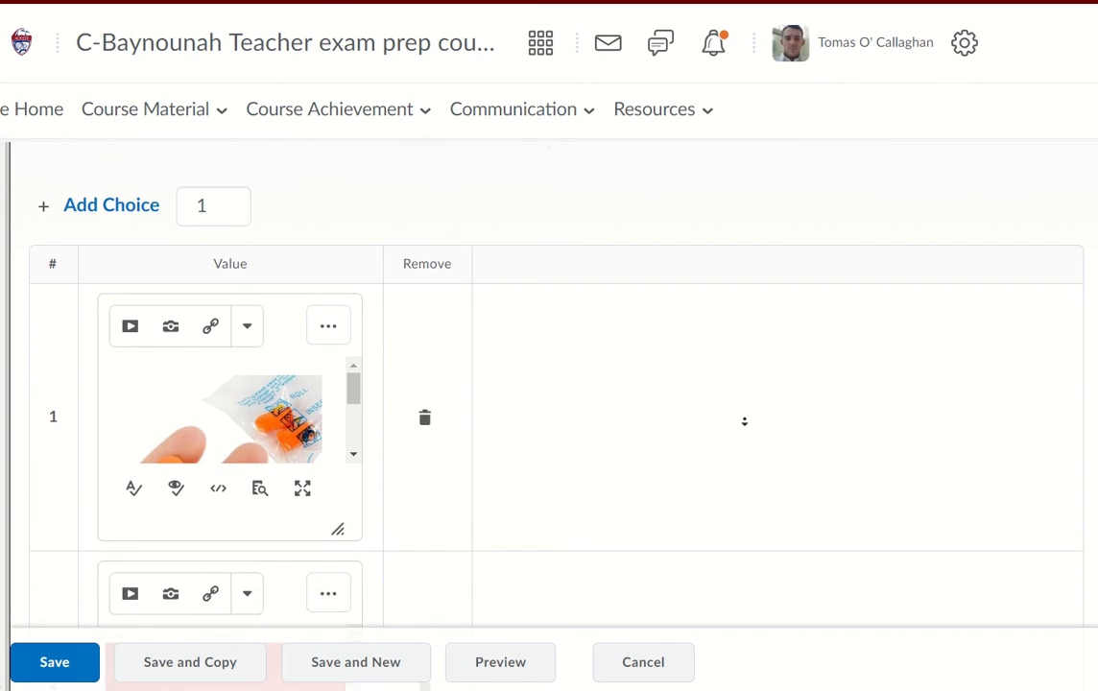
pyautogui.middleClick(746, 391)
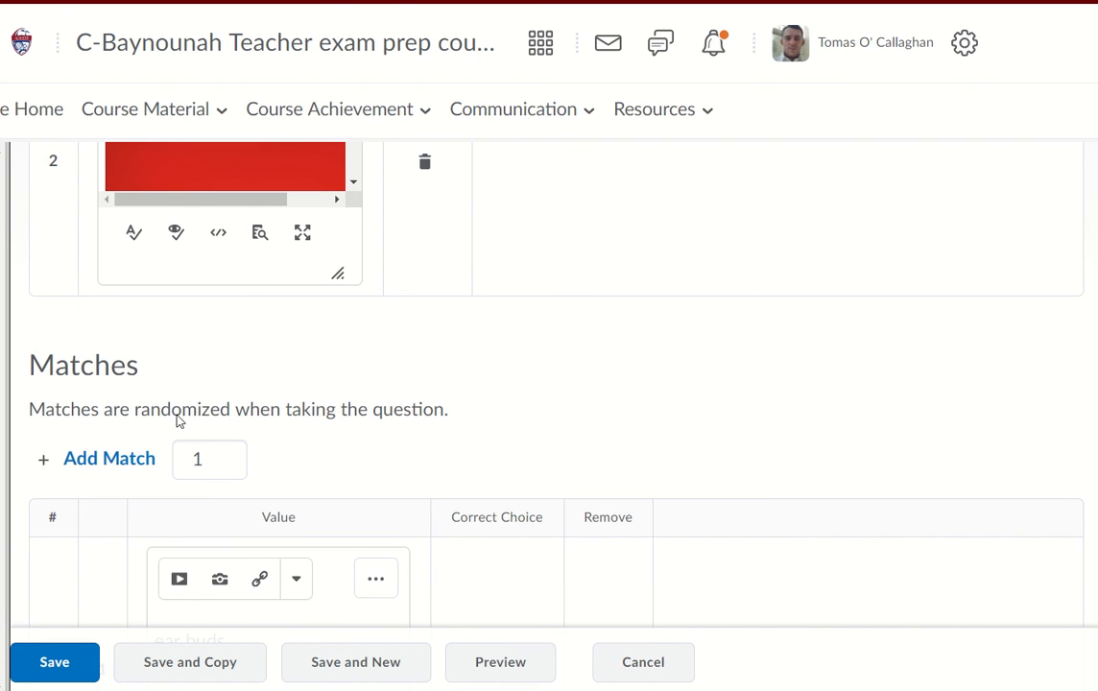
pyautogui.moveTo(44, 416); pyautogui.dragTo(590, 428)
pyautogui.click(589, 428)
pyautogui.middleClick(664, 350)
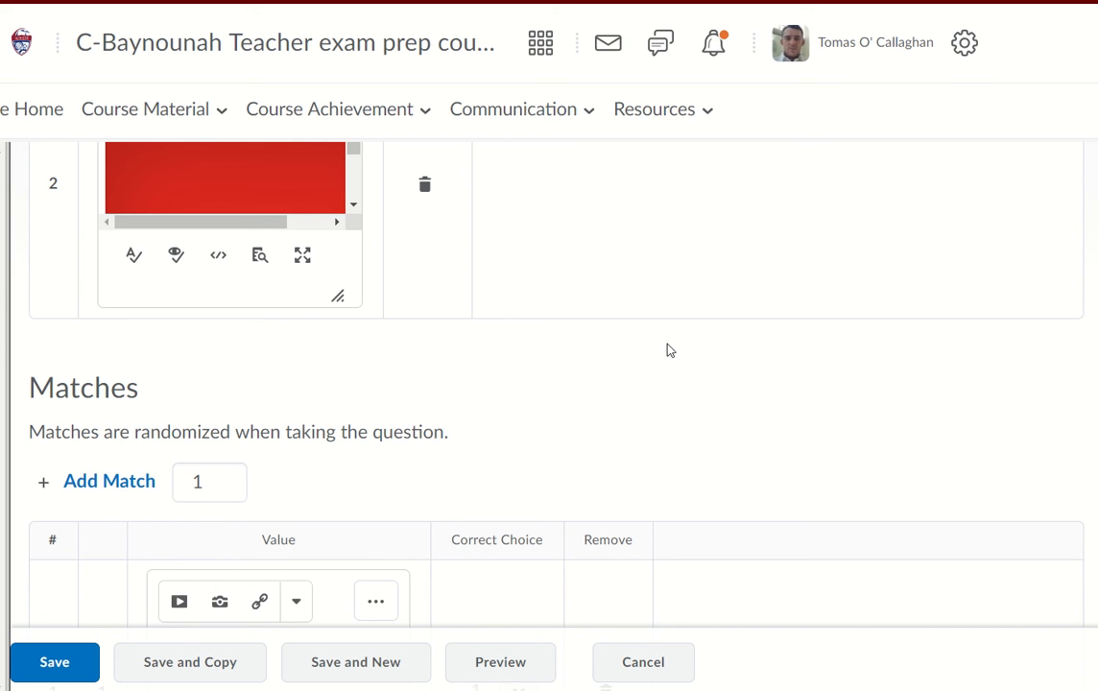
pyautogui.middleClick(664, 434)
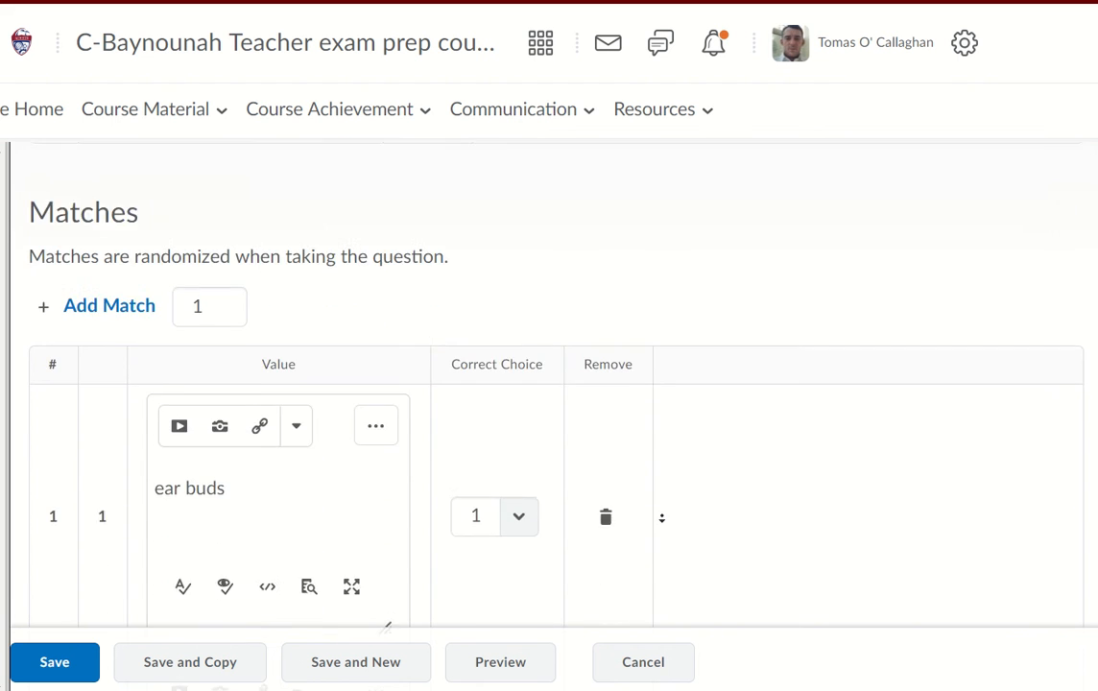
pyautogui.middleClick(664, 479)
pyautogui.click(480, 292)
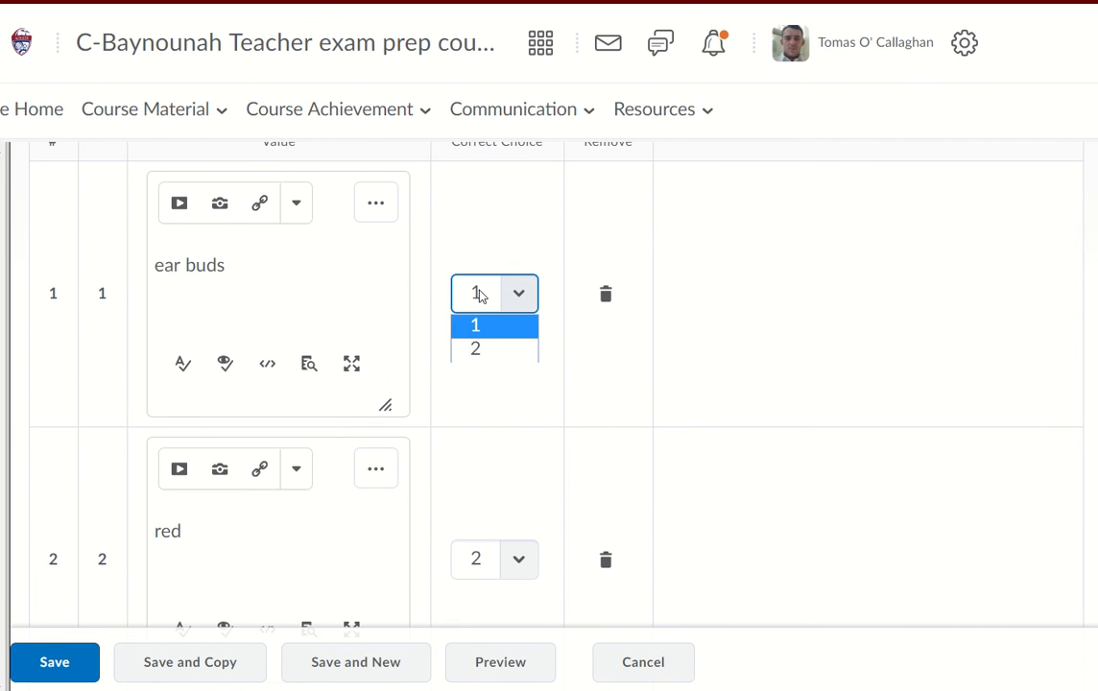
pyautogui.click(490, 306)
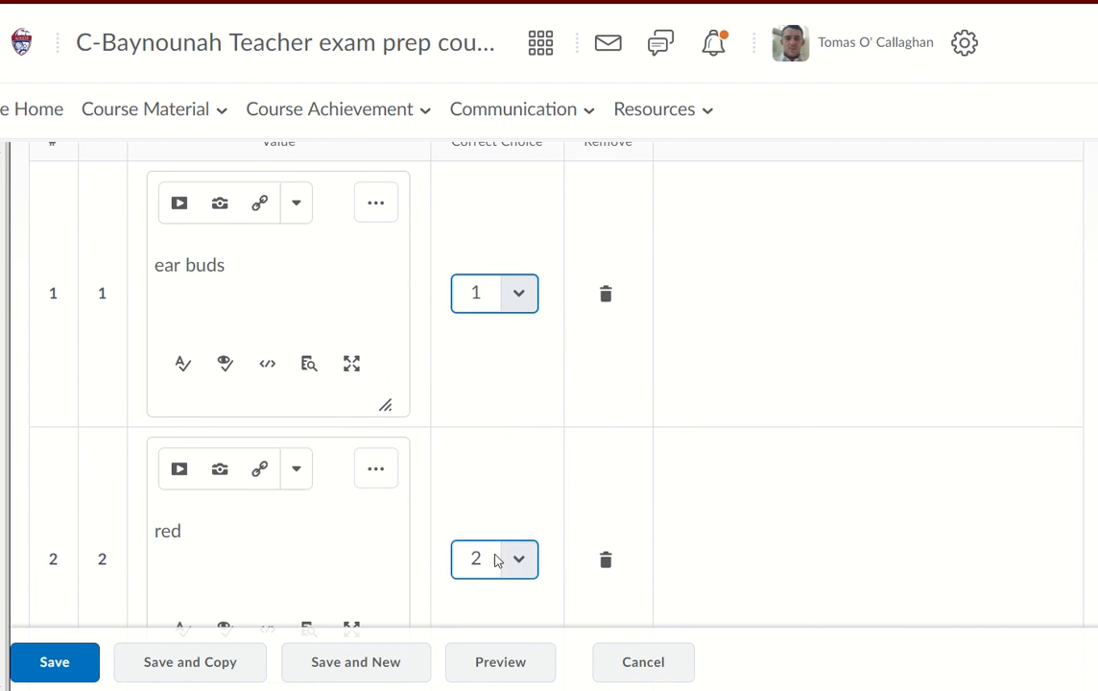
# - Set the question's points to 2 and save the matching question
pyautogui.middleClick(773, 495)
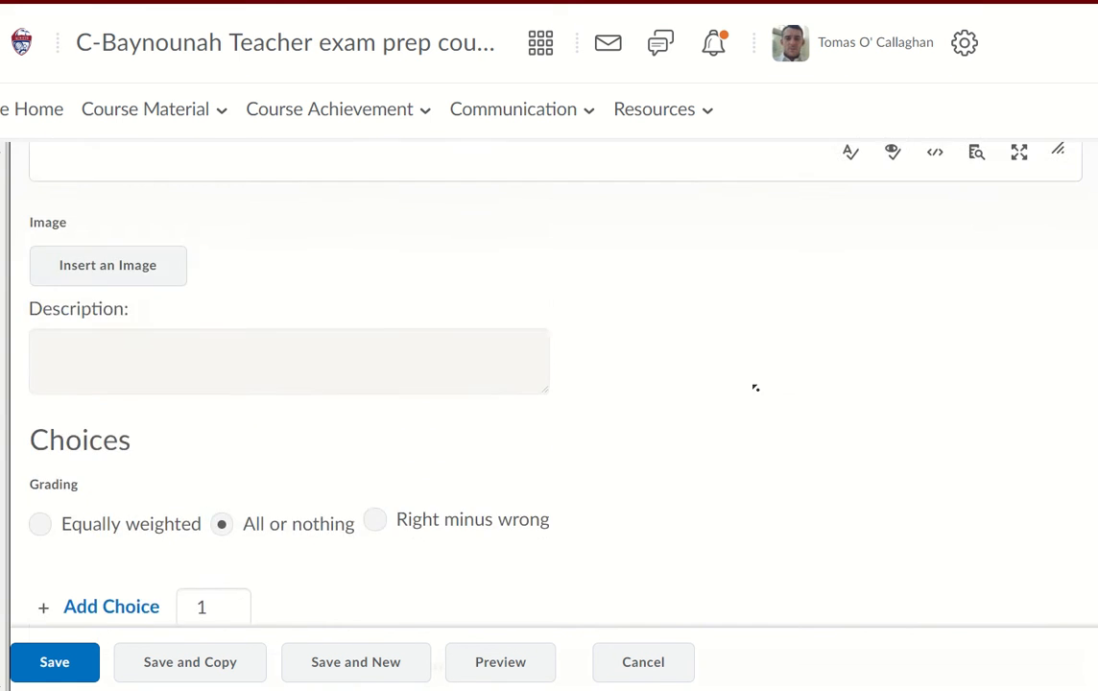
pyautogui.middleClick(708, 446)
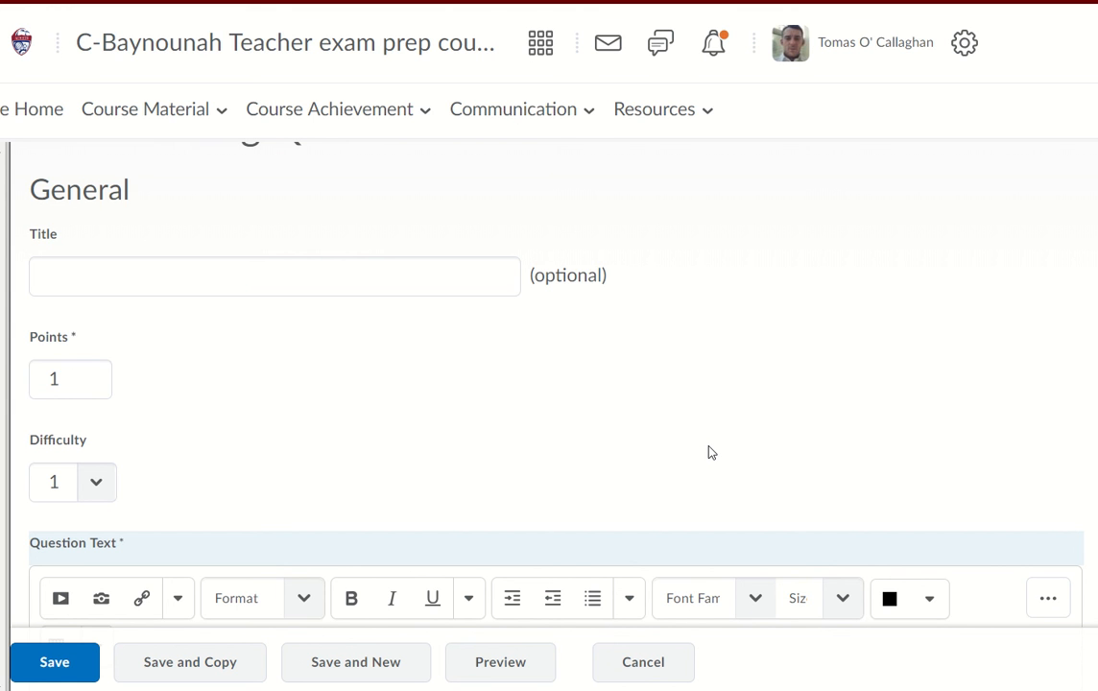
pyautogui.hotkey('ctrl', 'a')
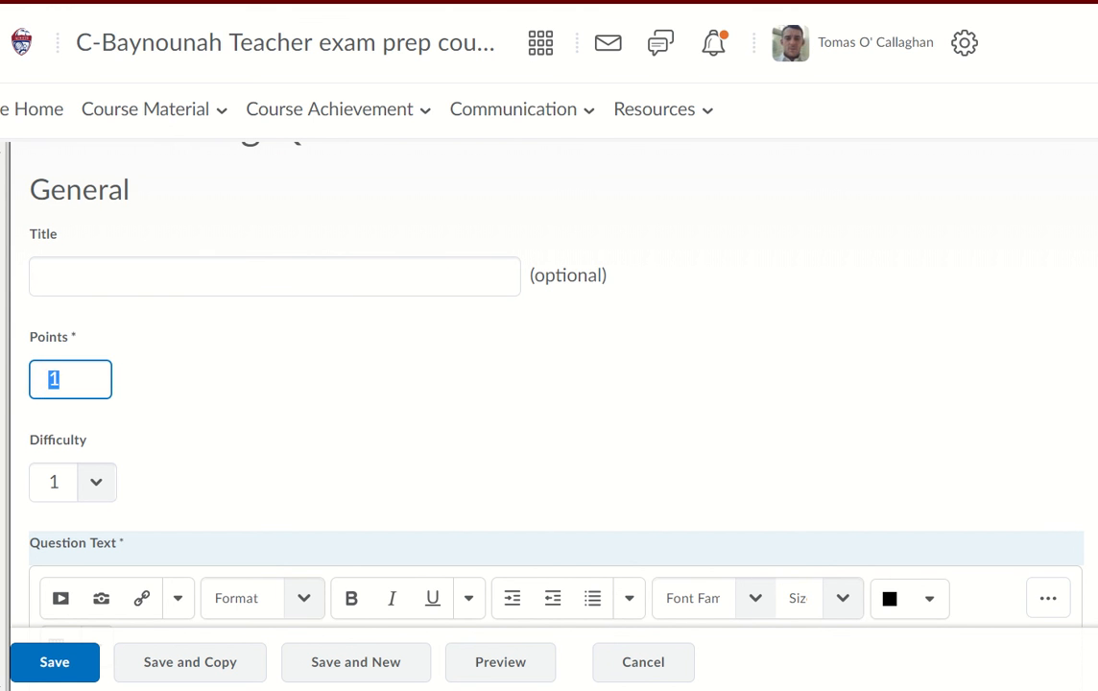
pyautogui.write('2')
pyautogui.click(56, 655)
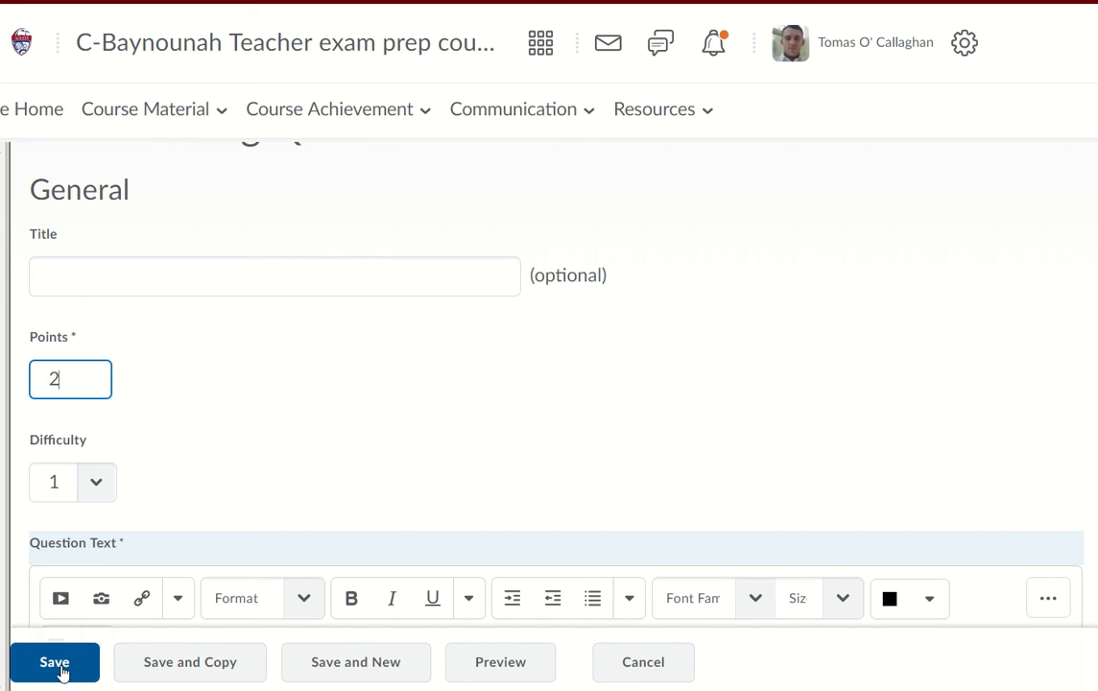
# - Check the type and points of the "Match the words with the pictures." question in the quiz's question list
pyautogui.scroll(-2, 149, 506)
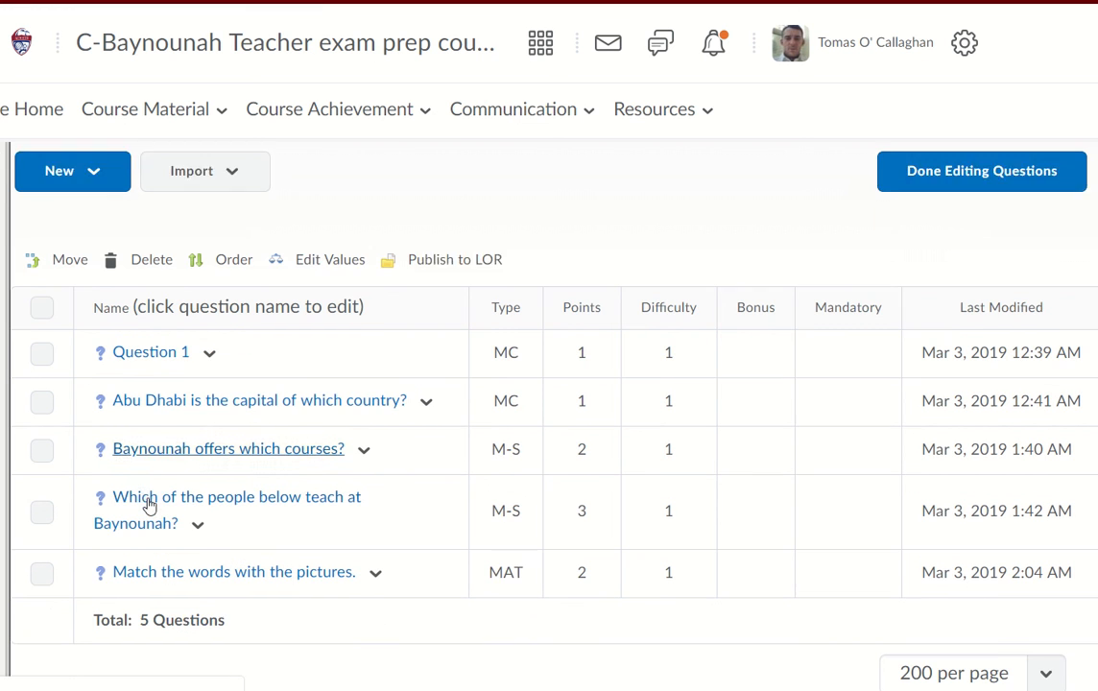
pyautogui.doubleClick(494, 540)
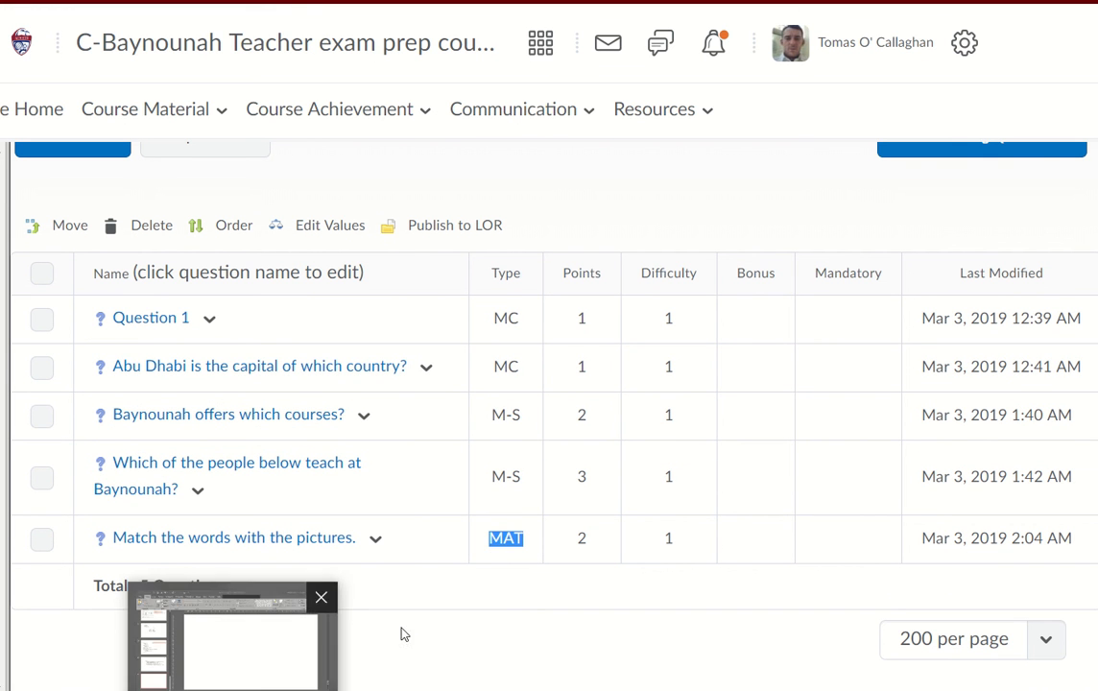
pyautogui.doubleClick(581, 538)
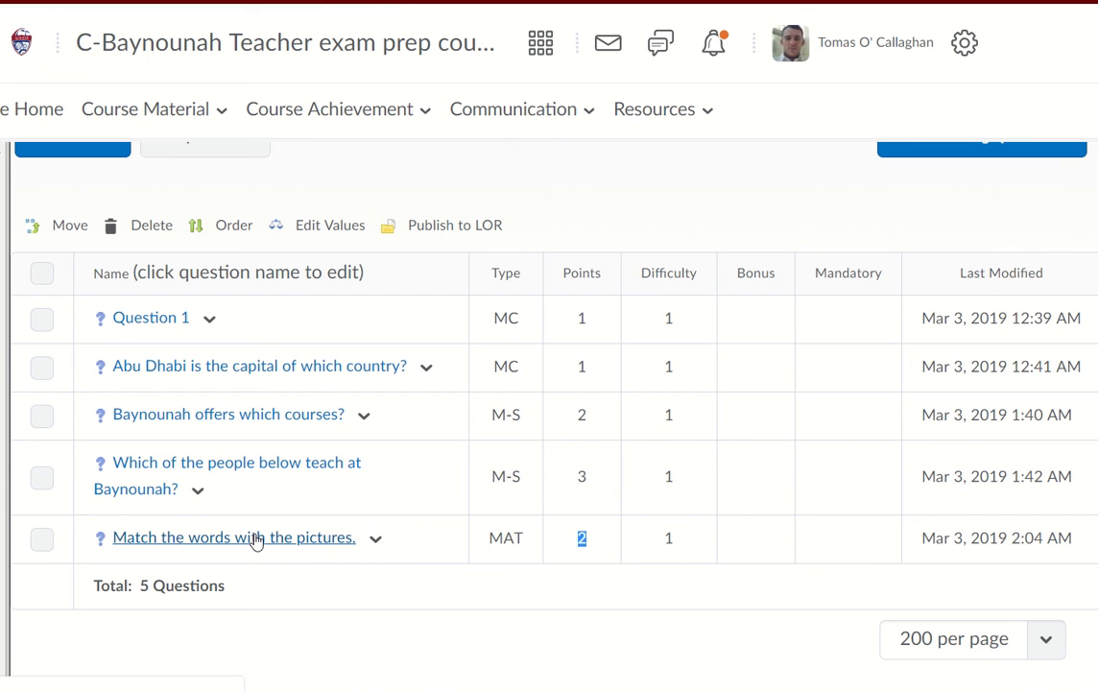
# - Reopen the "Match the words with the pictures." question, set its grading to Equally weighted and save it
pyautogui.click(191, 539)
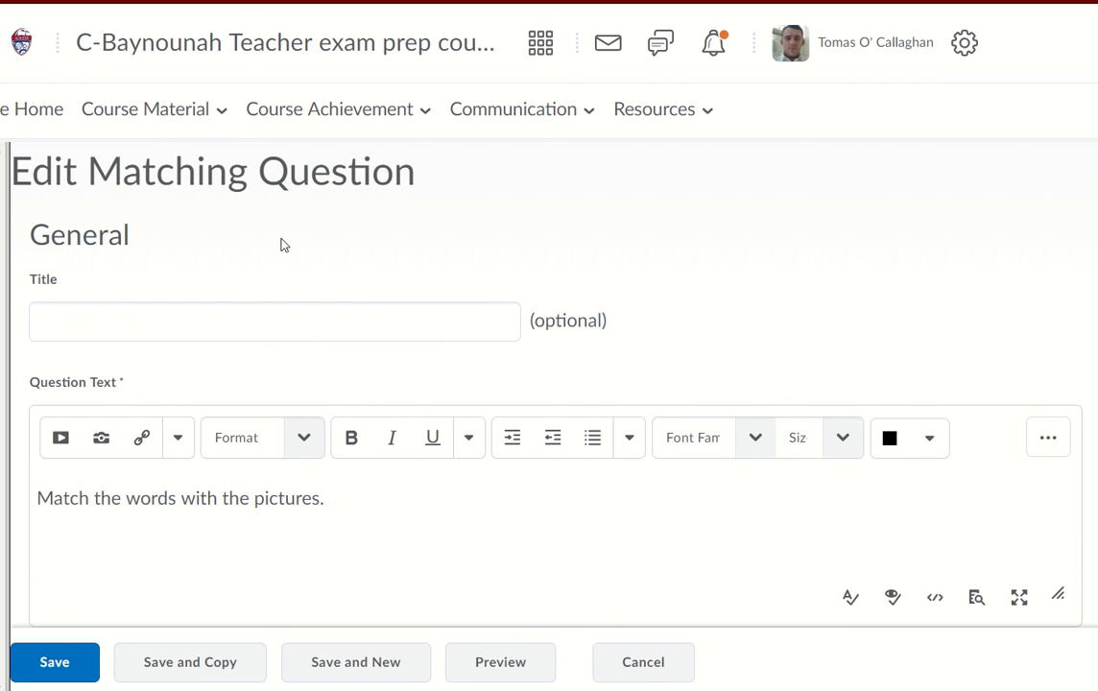
pyautogui.scroll(-1, 769, 267)
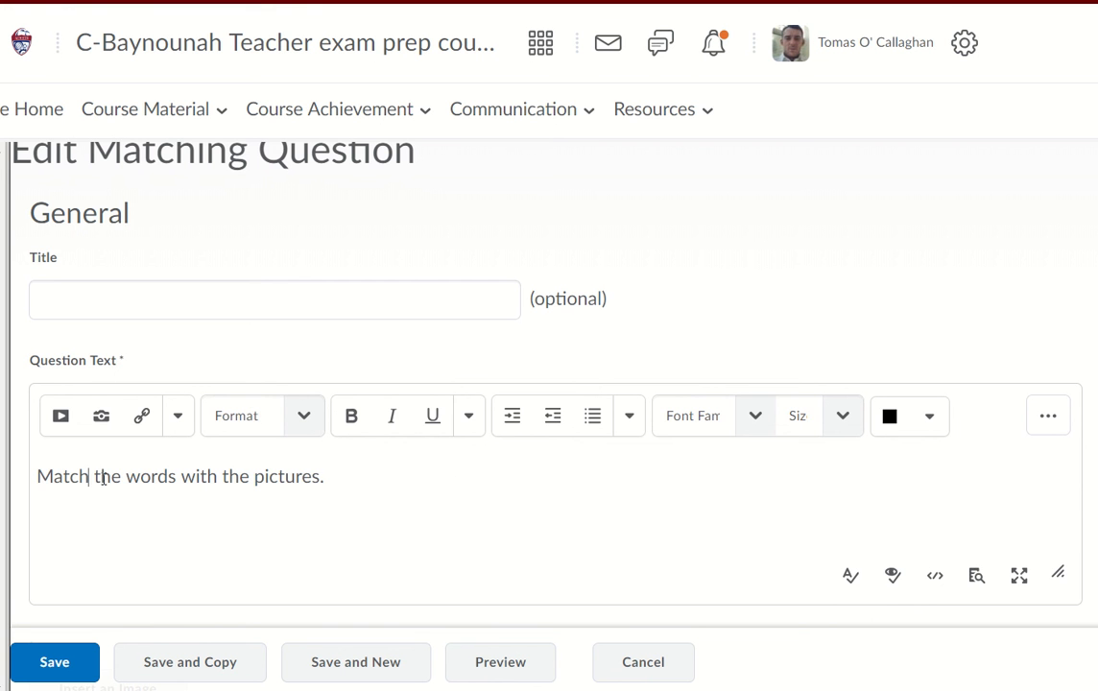
pyautogui.scroll(-5, 794, 290)
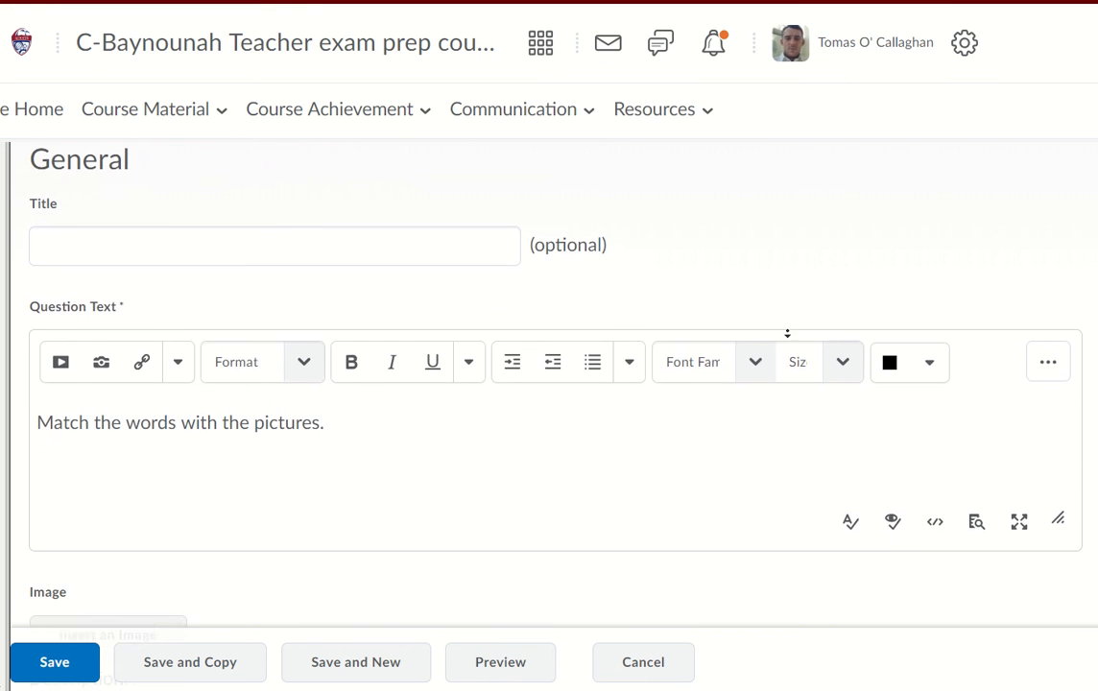
pyautogui.scroll(-6, 786, 353)
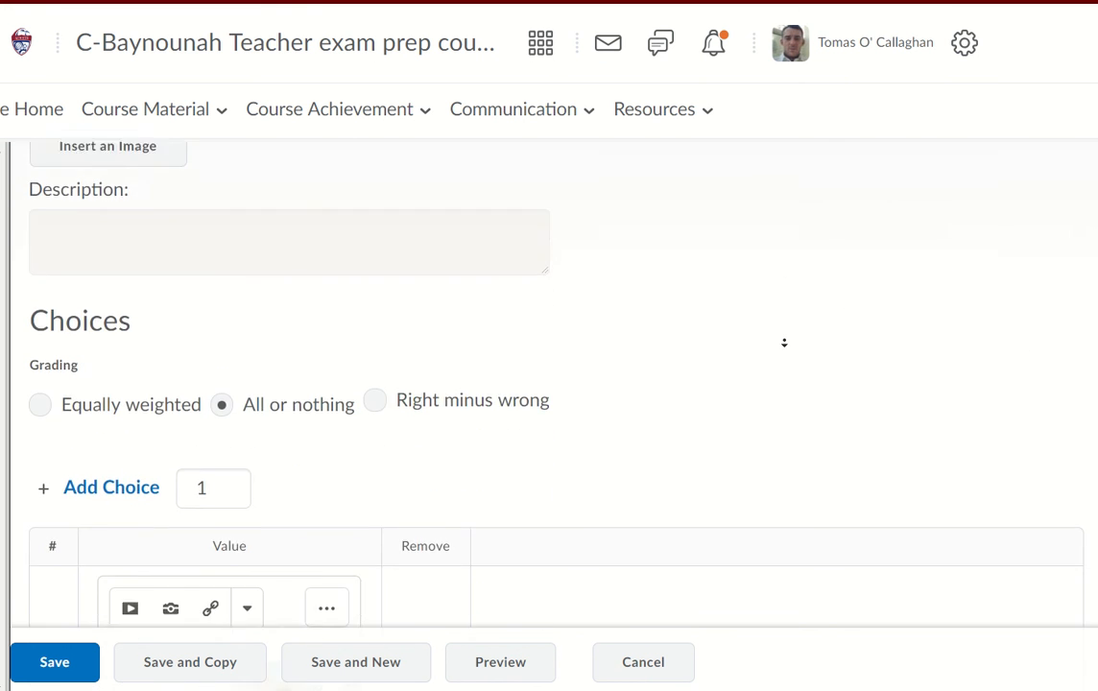
pyautogui.scroll(-1, 784, 343)
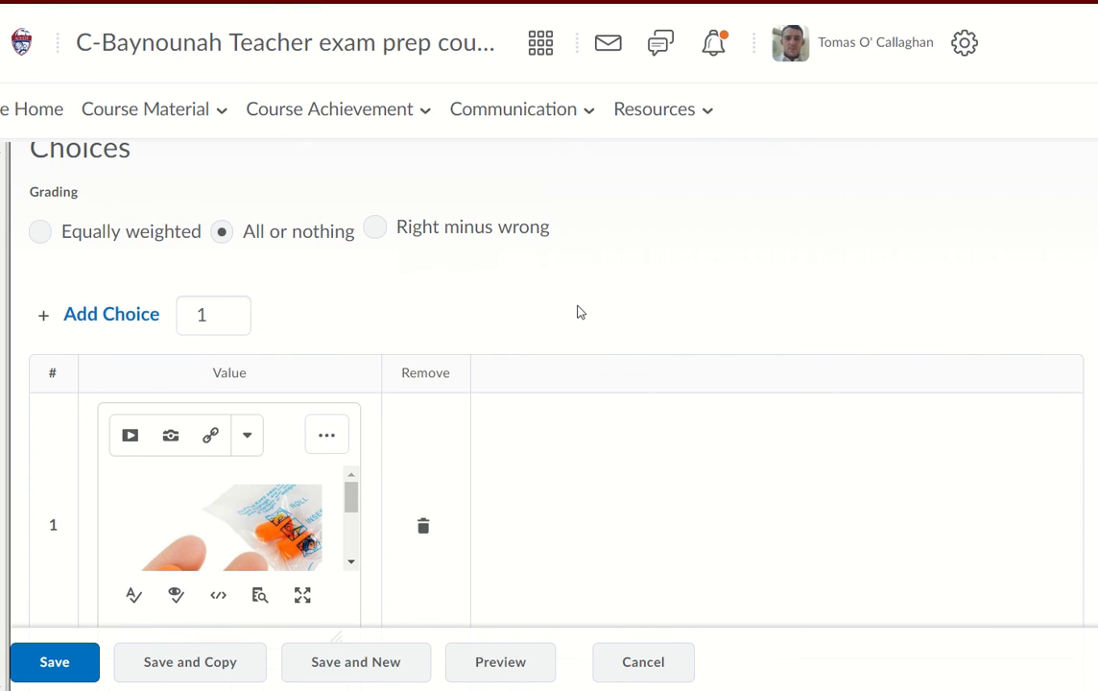
pyautogui.scroll(1, 612, 251)
pyautogui.scroll(2, 617, 242)
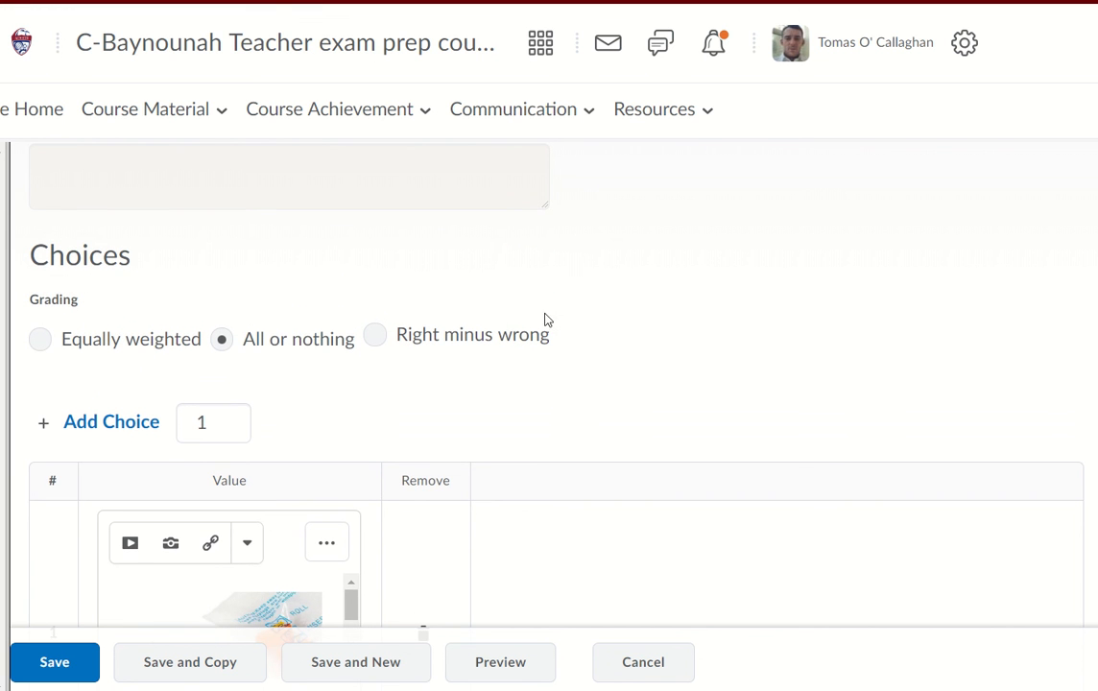
pyautogui.doubleClick(41, 303)
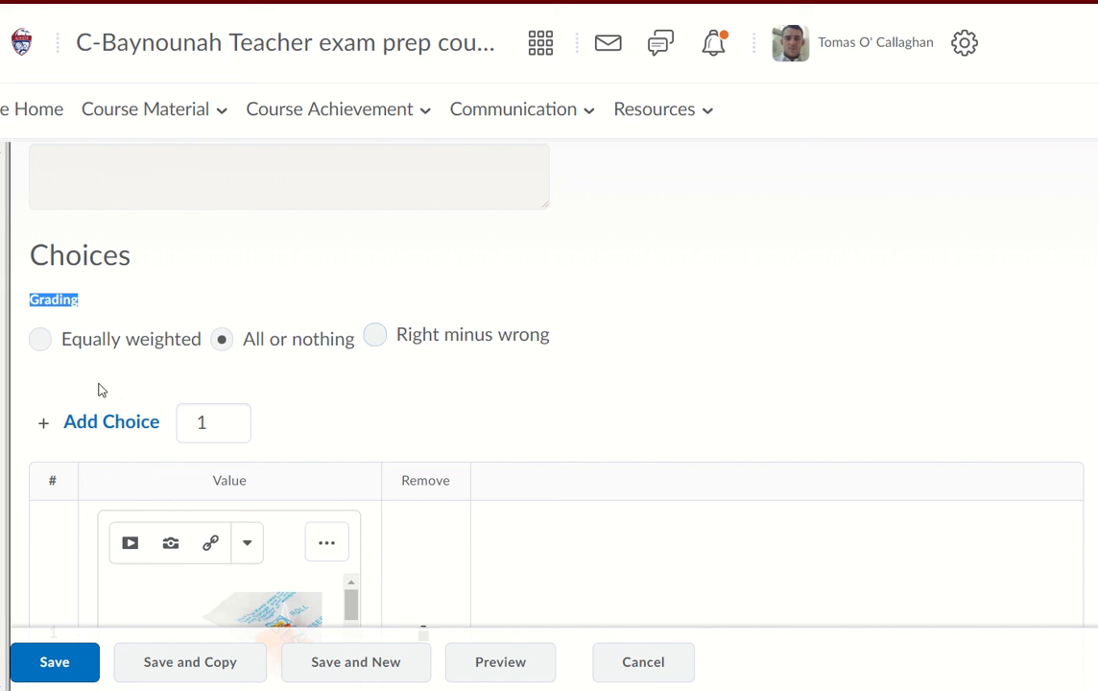
pyautogui.click(40, 341)
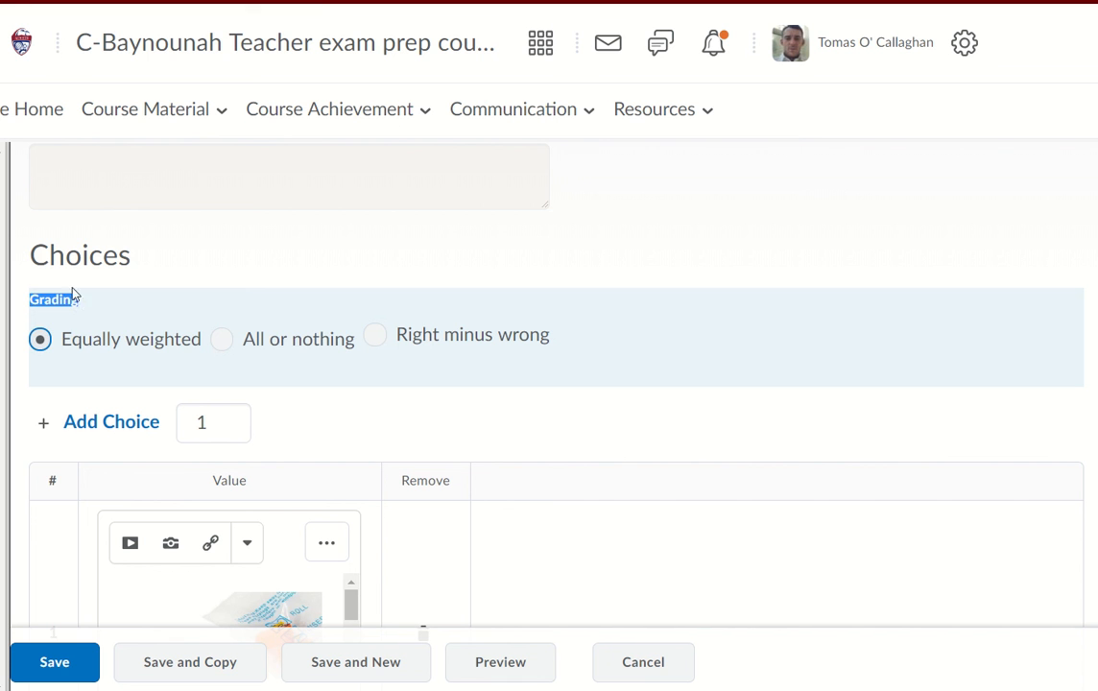
pyautogui.click(132, 290)
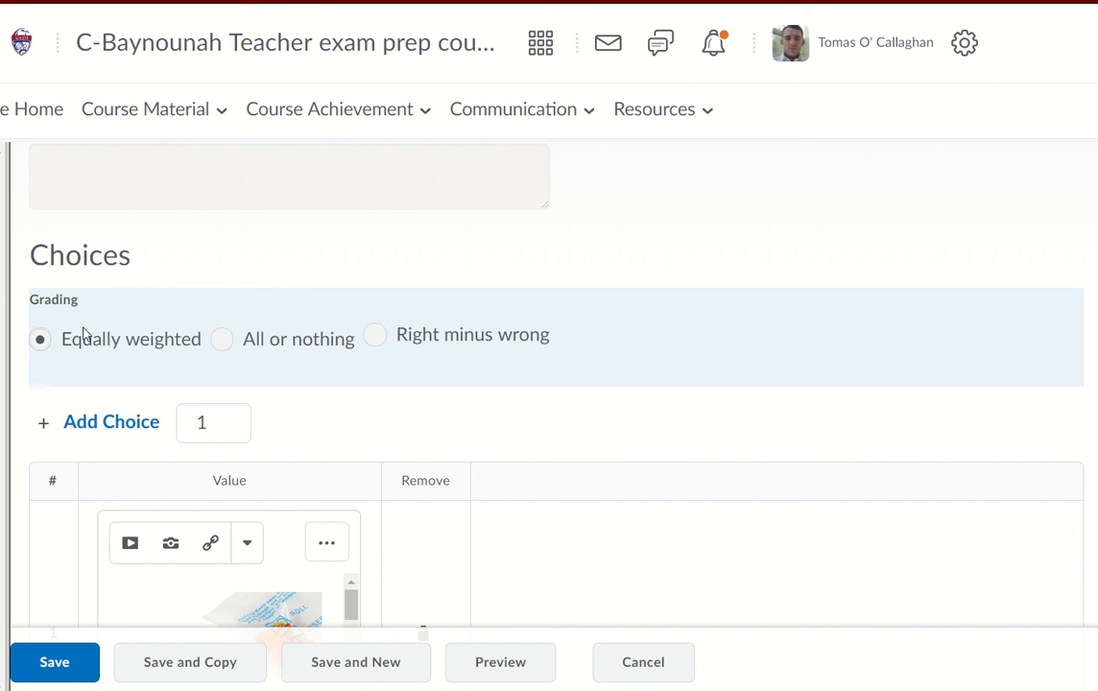
pyautogui.click(53, 664)
# - Preview the picture matching question and answer it with 2 for "red" and 1 for "ear buds"
pyautogui.scroll(-2, 512, 287)
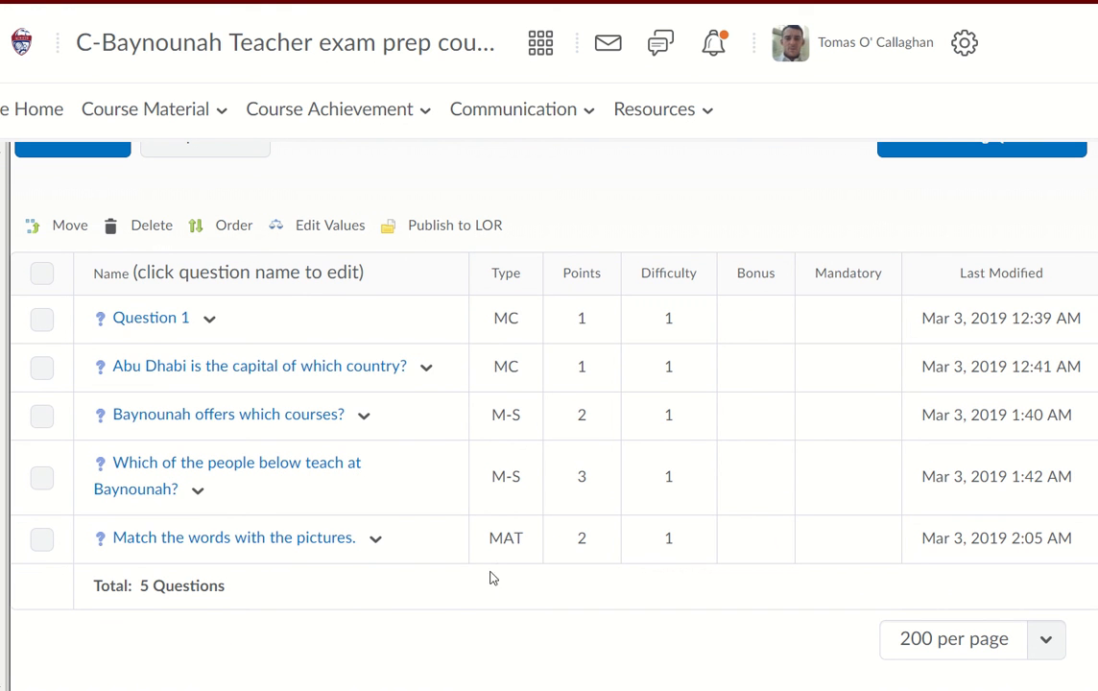
pyautogui.click(384, 543)
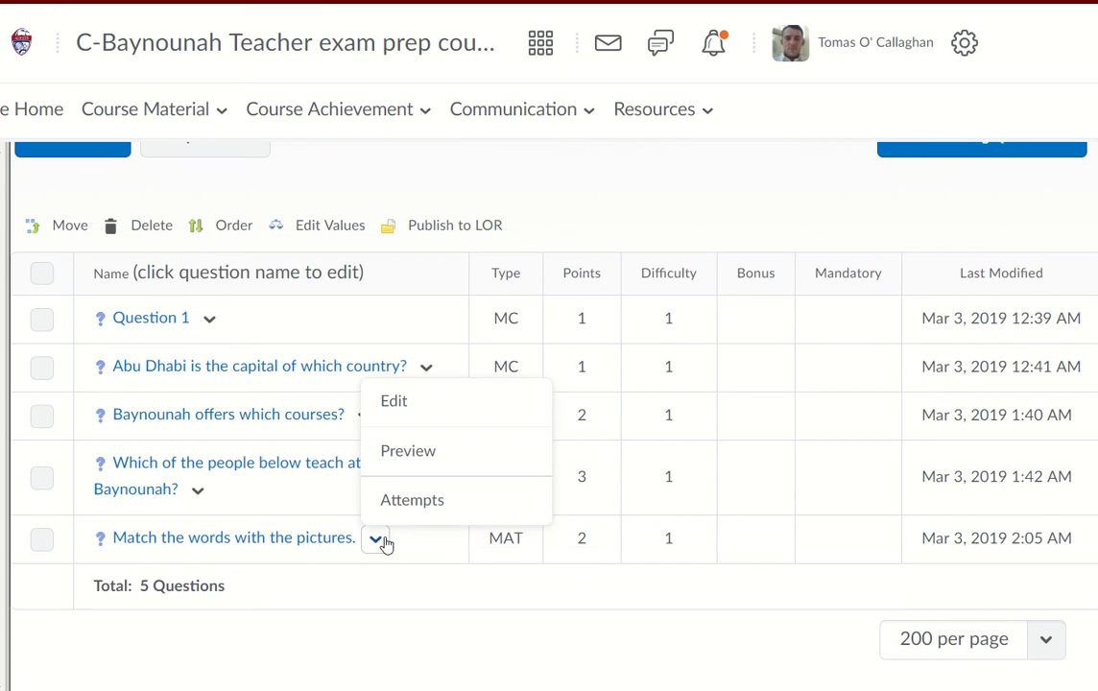
pyautogui.click(413, 455)
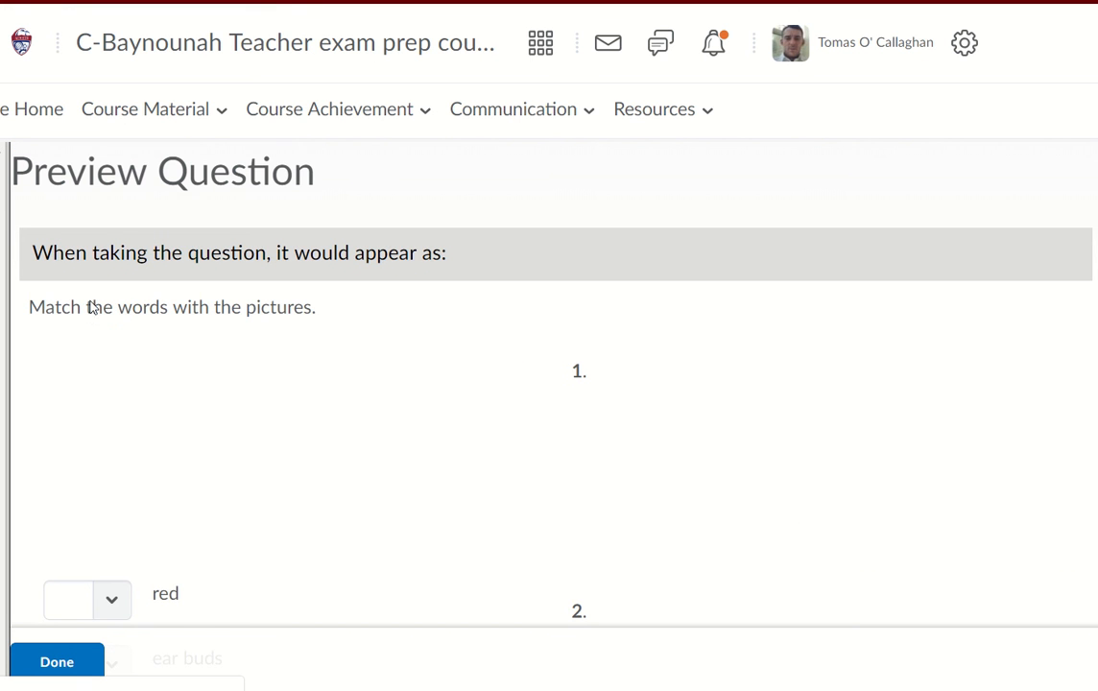
pyautogui.scroll(-1, 364, 377)
pyautogui.scroll(-2, 365, 377)
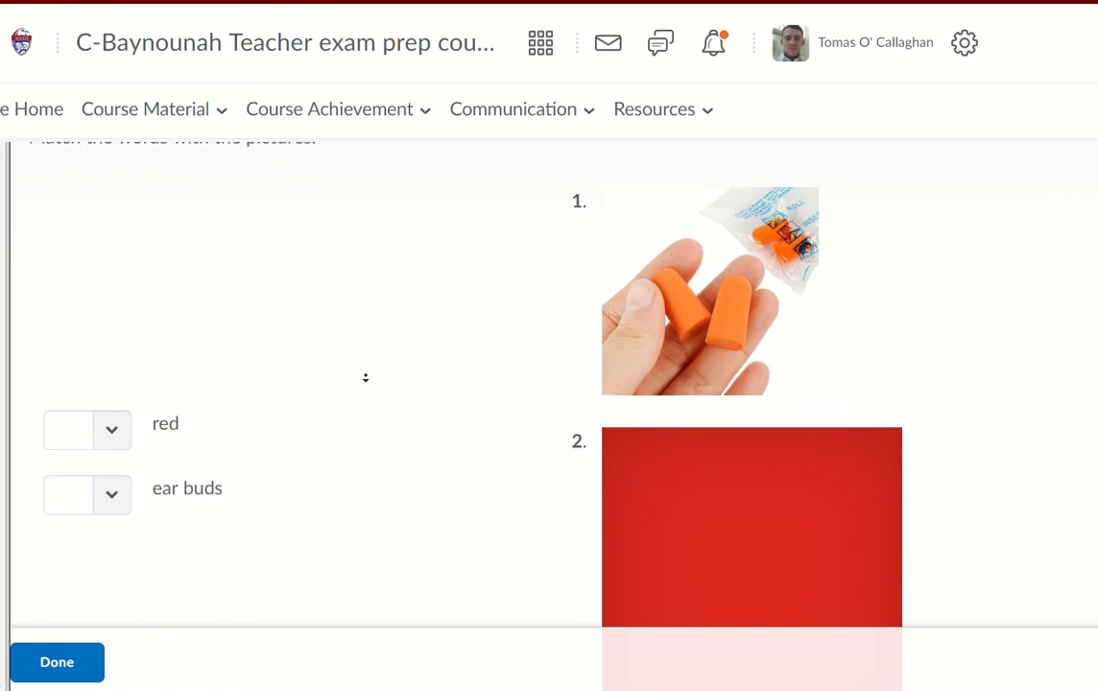
pyautogui.click(89, 342)
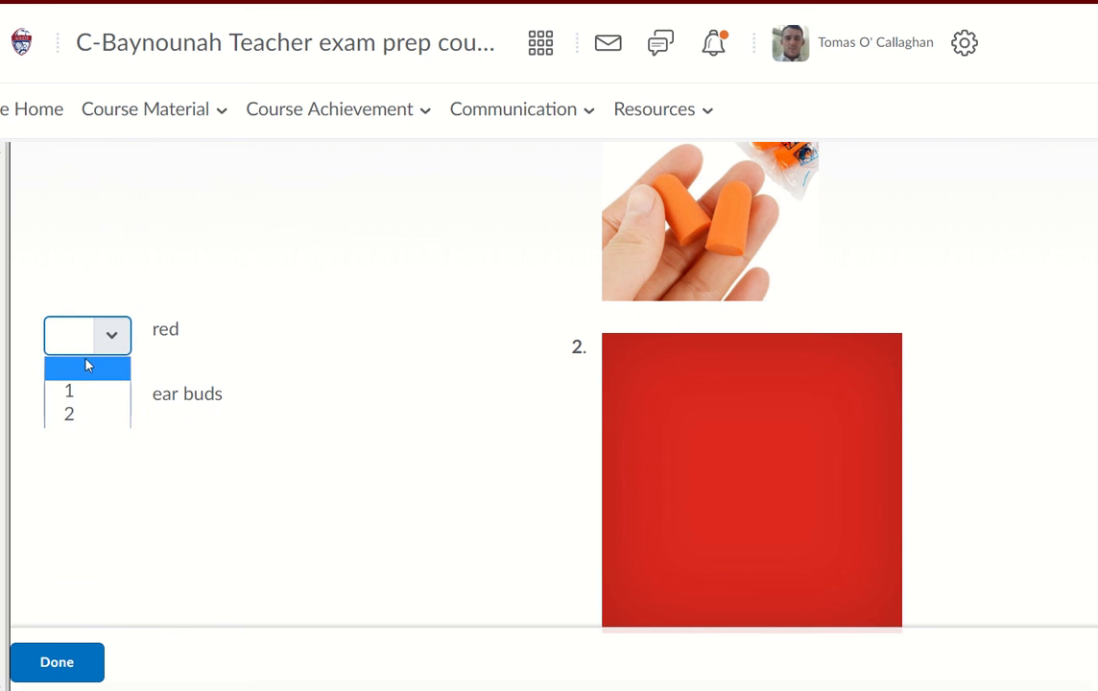
pyautogui.click(71, 415)
pyautogui.click(105, 405)
pyautogui.click(84, 453)
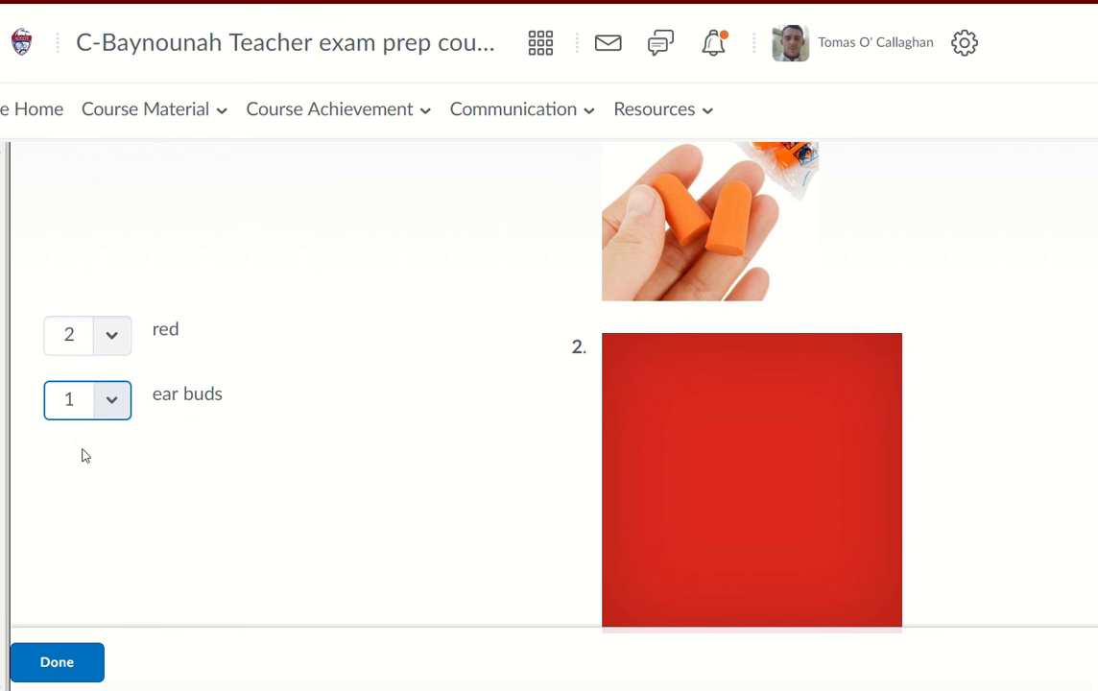
# - Review how the matching question appears when grading and close the preview
pyautogui.hotkey('shift', 'Tab')
pyautogui.scroll(-2, 408, 394)
pyautogui.scroll(-5, 406, 408)
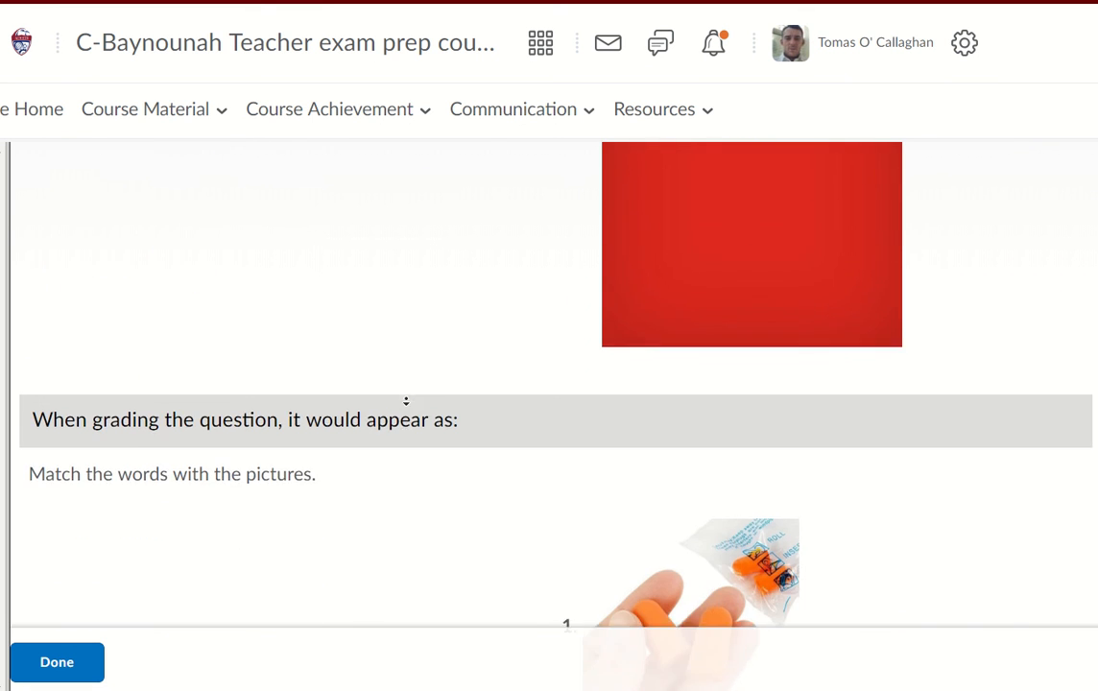
pyautogui.scroll(-1, 403, 383)
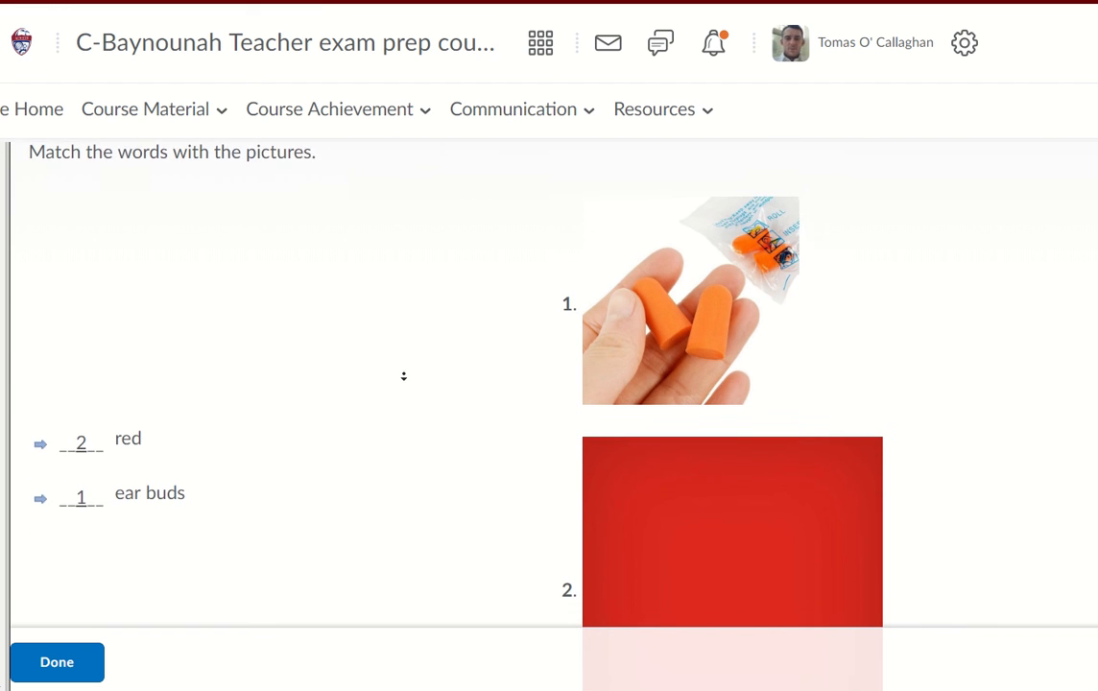
pyautogui.click(57, 662)
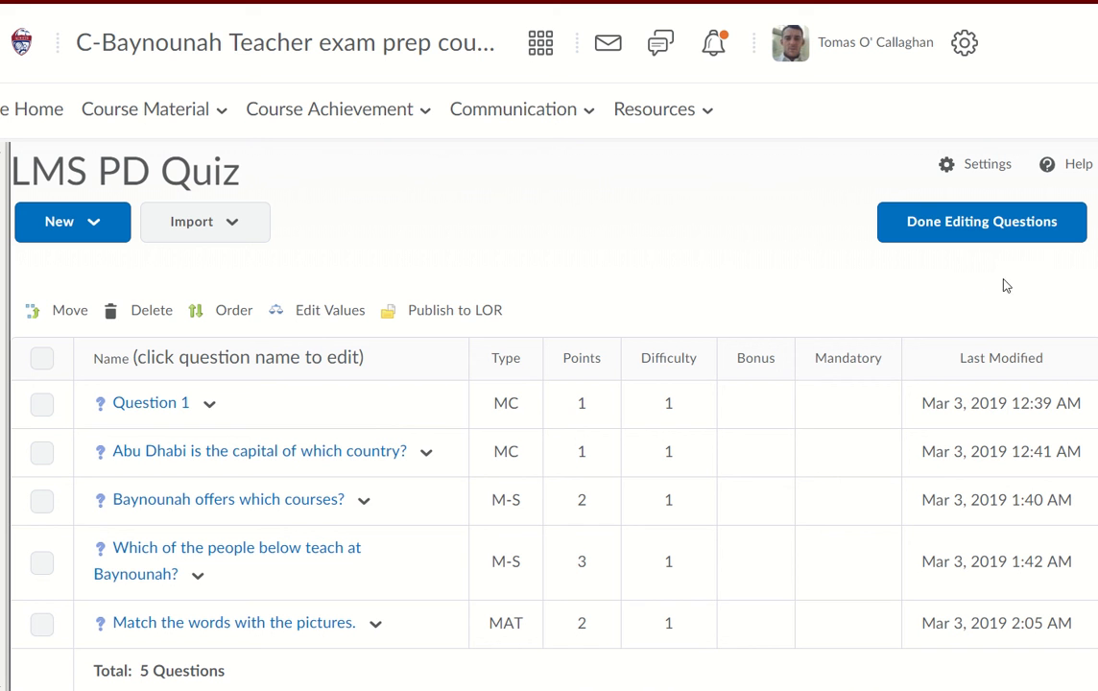
# - Finish editing the questions, then save and close the LMS PD Quiz
pyautogui.click(971, 225)
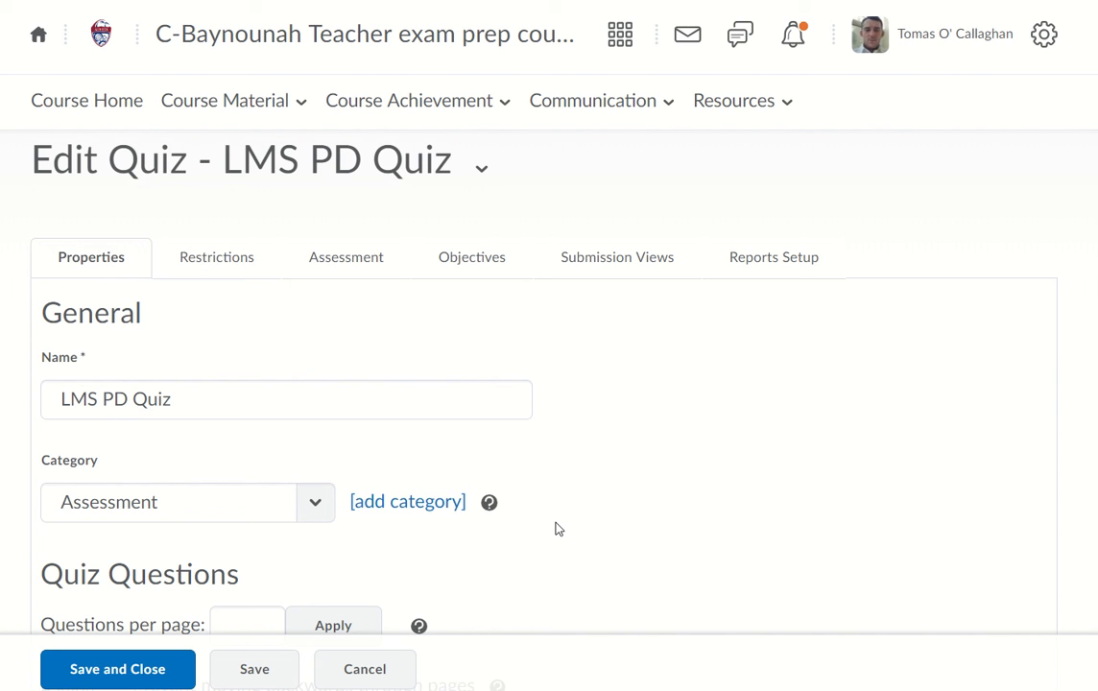
pyautogui.click(81, 673)
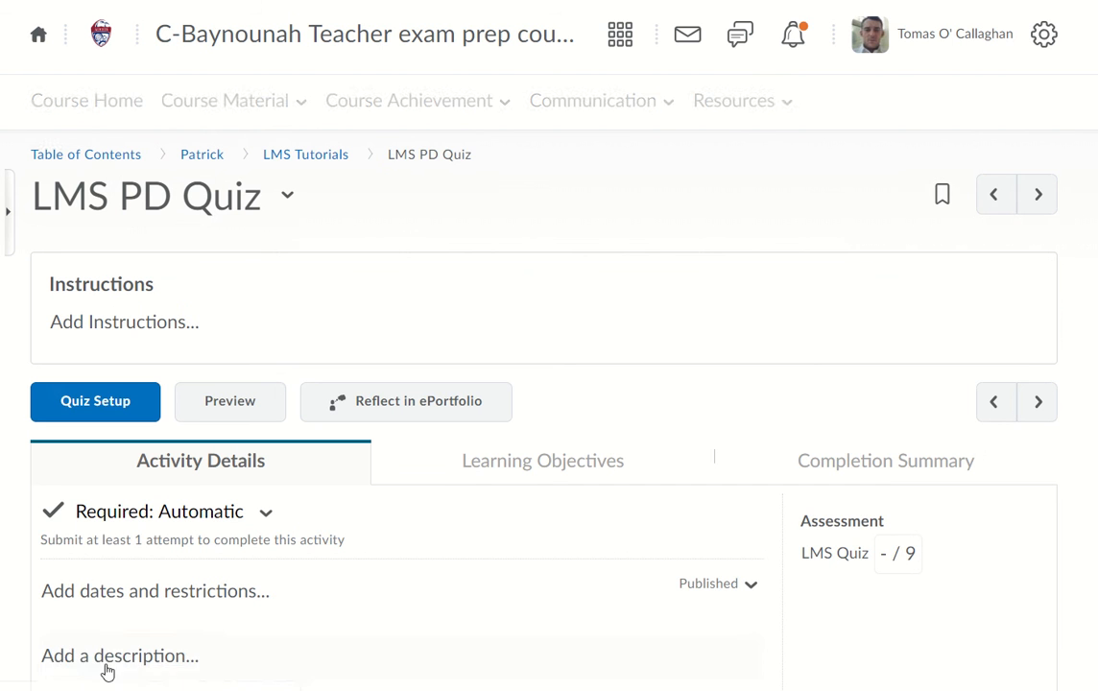